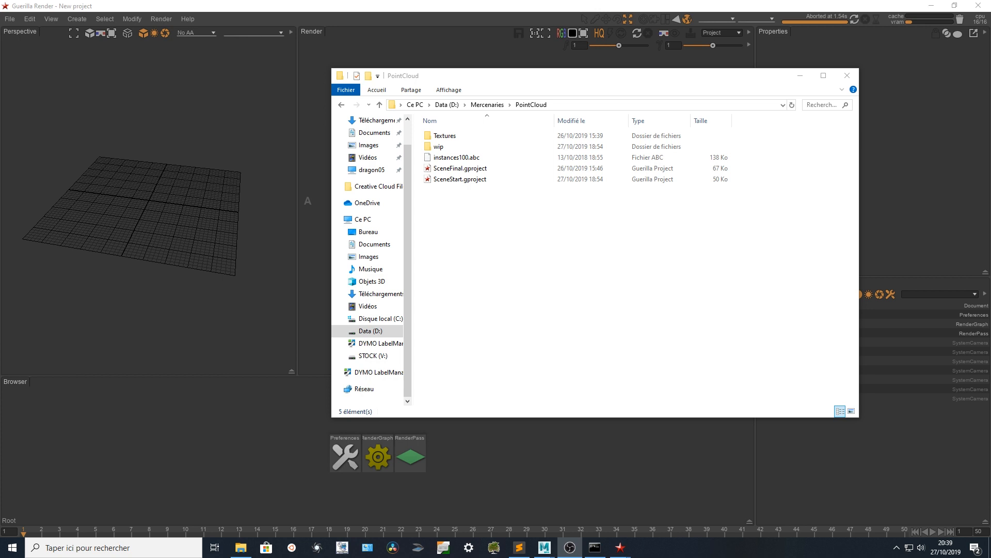
Step: Import instances100.abc as a reference with Prefix turned off and Contains Children turned on
left_click_drag(456, 158, 200, 147)
left_click(550, 310)
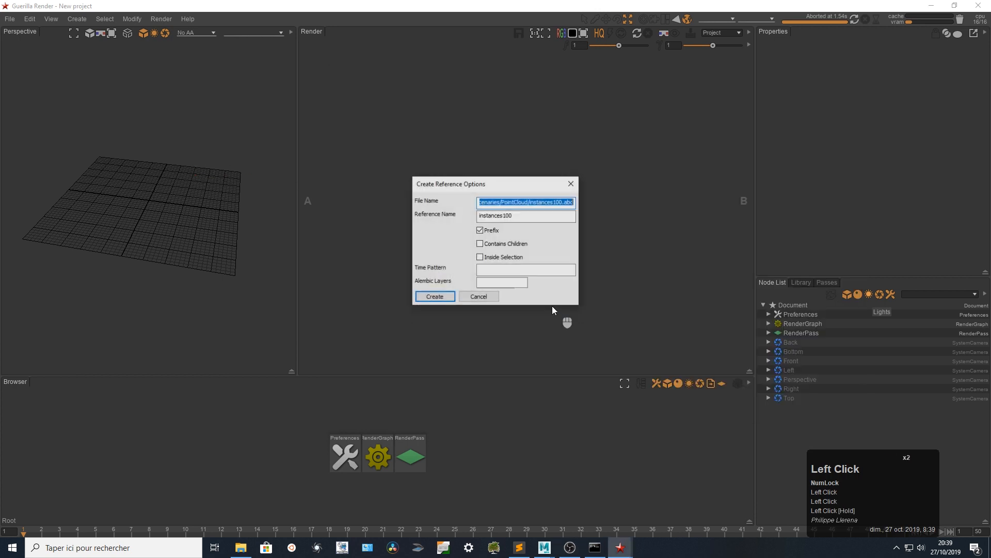
left_click(480, 230)
left_click(486, 244)
left_click(445, 296)
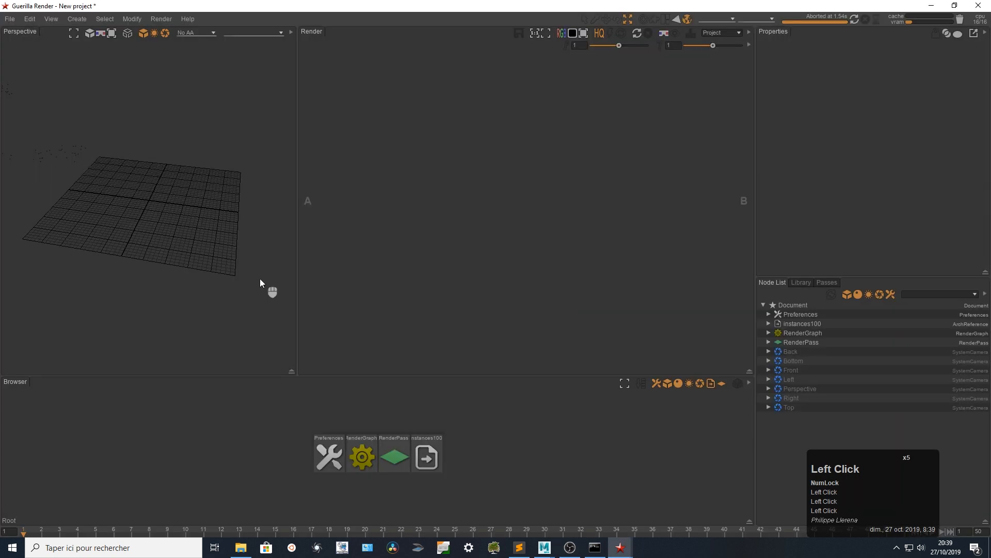
Step: Examine the imported point cloud from several angles in the Perspective viewport
right_click_drag(228, 247, 145, 249, "alt")
left_click_drag(145, 250, 181, 243, "alt")
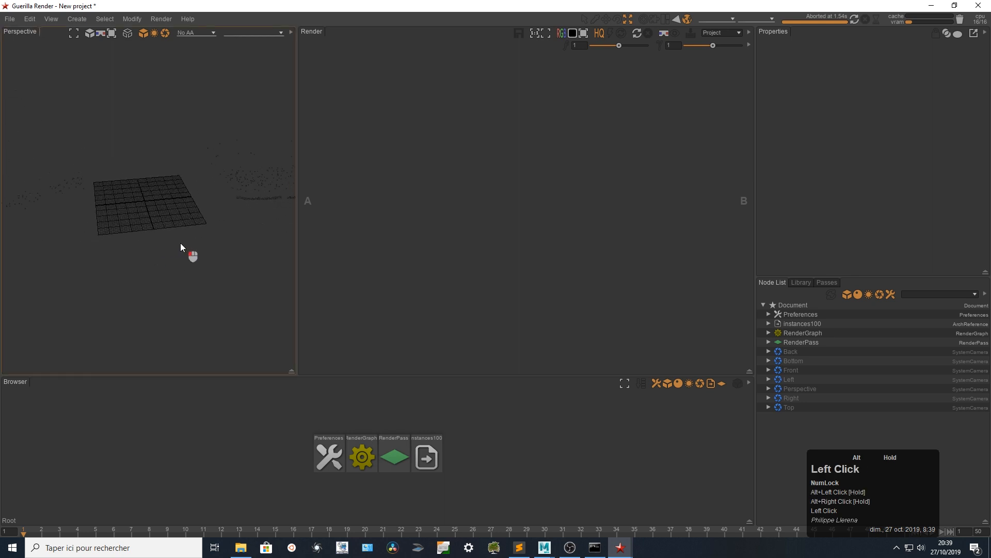
left_click_drag(231, 222, 258, 206, "alt")
middle_click_drag(258, 206, 145, 238, "alt")
left_click(146, 238, "alt")
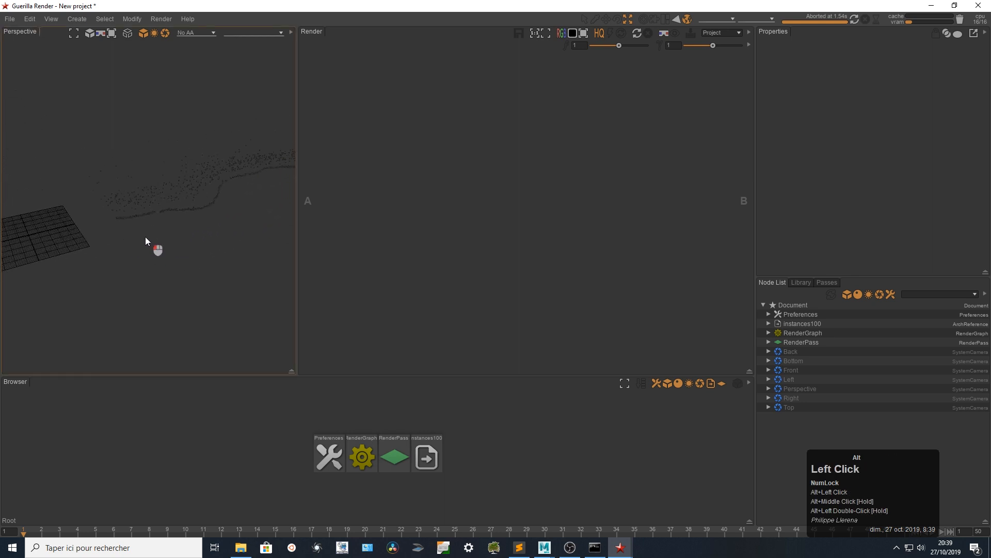
left_click_drag(146, 238, 142, 228, "alt")
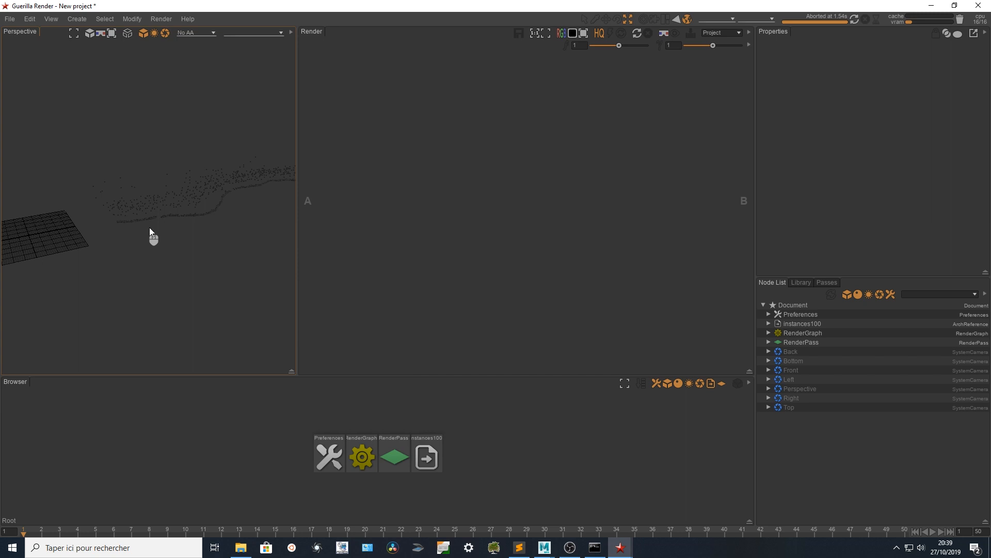
Step: In the rendering preferences, set the log verbosity to Diagnostics and enable Diagnostic Shape
left_click(770, 314)
left_click(789, 314)
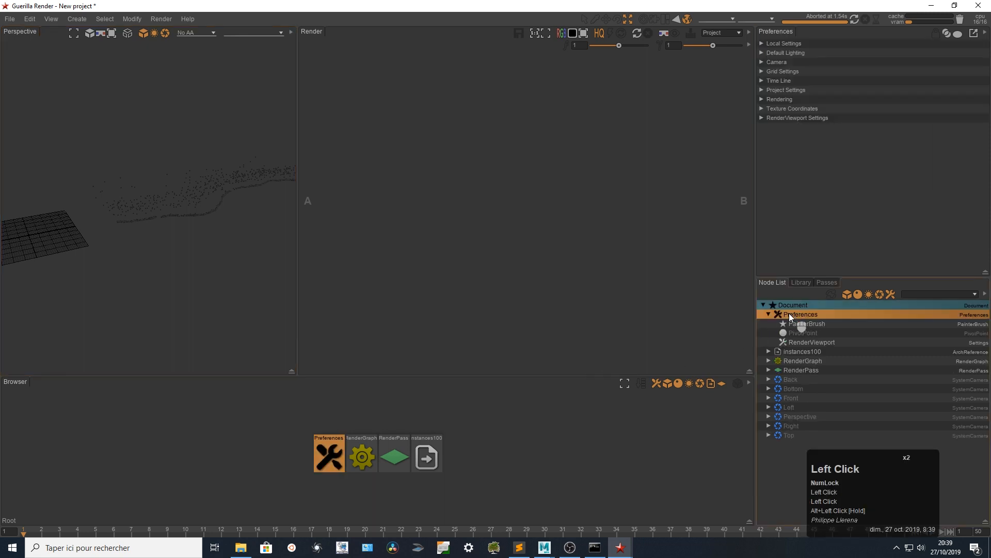
left_click(797, 43)
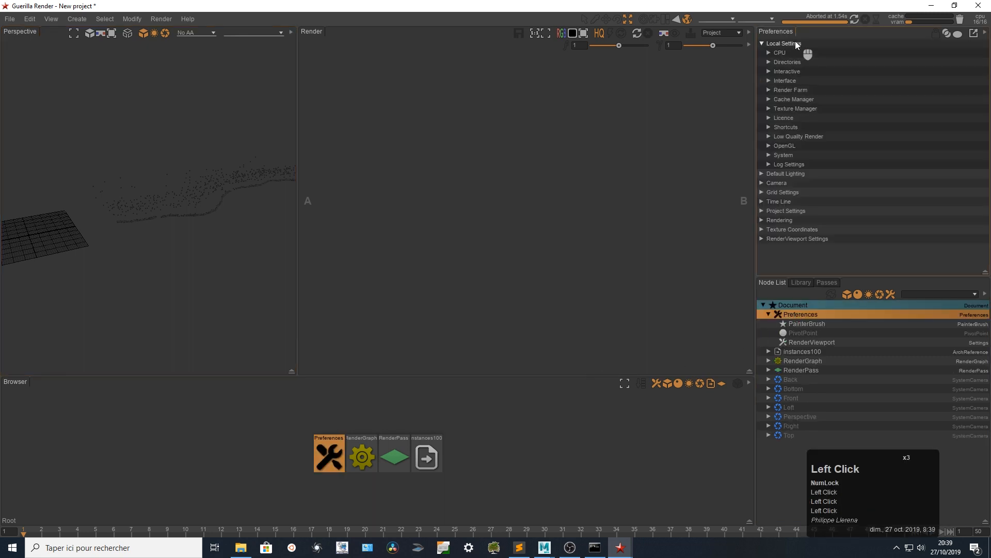
left_click(799, 165)
left_click(790, 45)
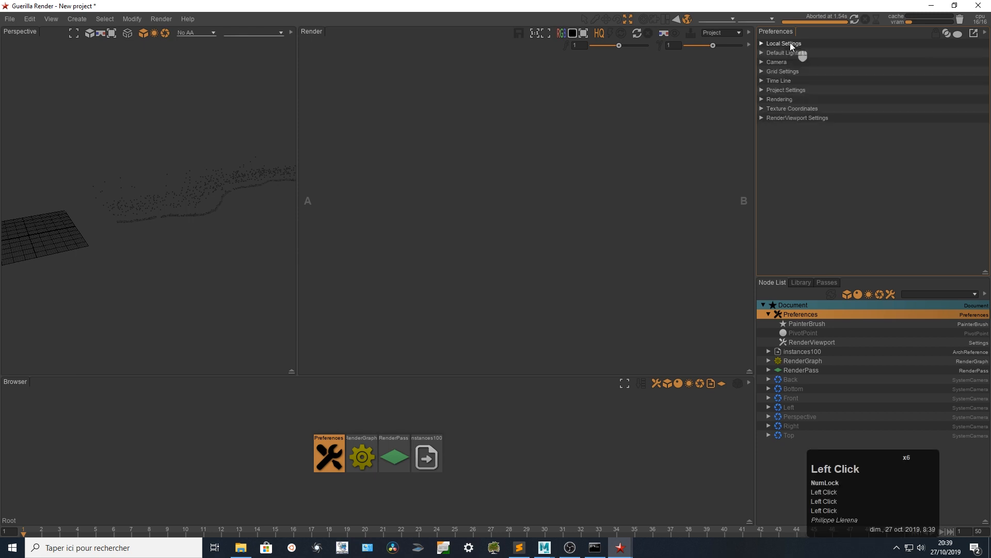
left_click(791, 100)
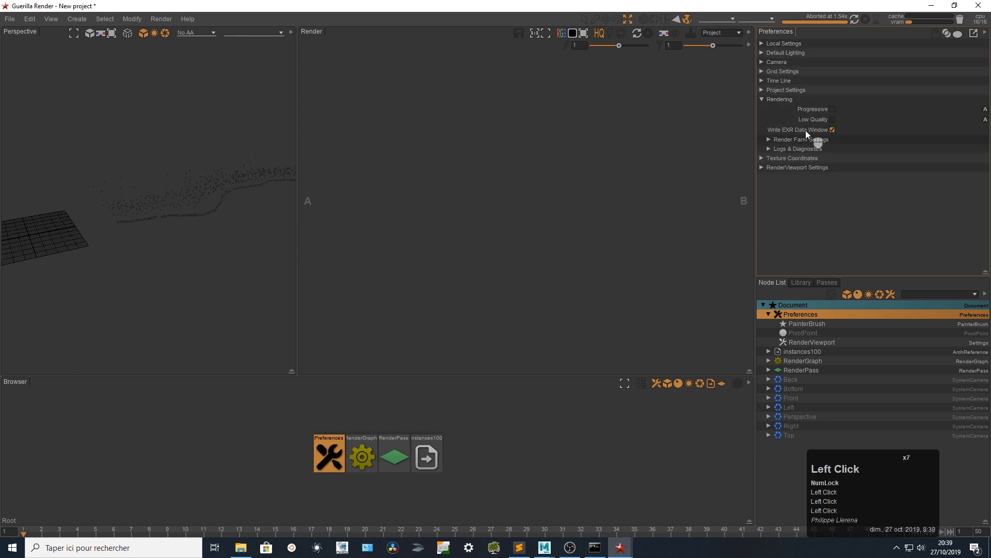
left_click(807, 149)
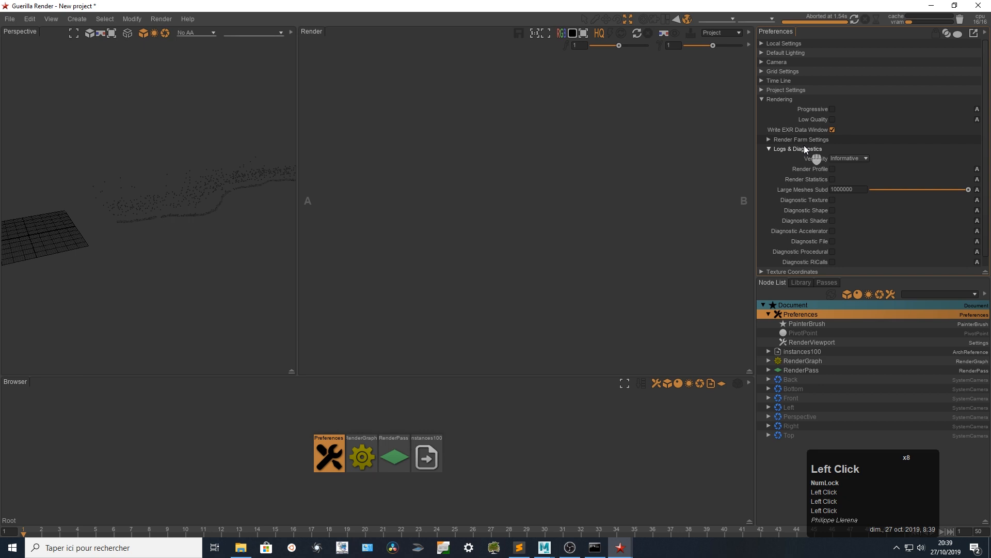
left_click(854, 158)
left_click(858, 190)
left_click(832, 209)
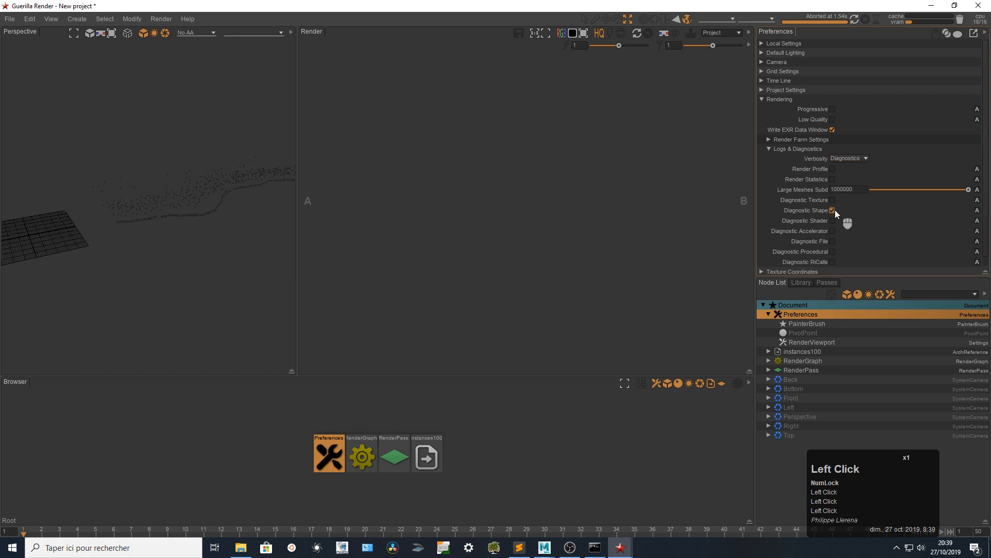
left_click(773, 183)
Step: Render the scene and bring up the Guerilla Console
left_click(854, 21)
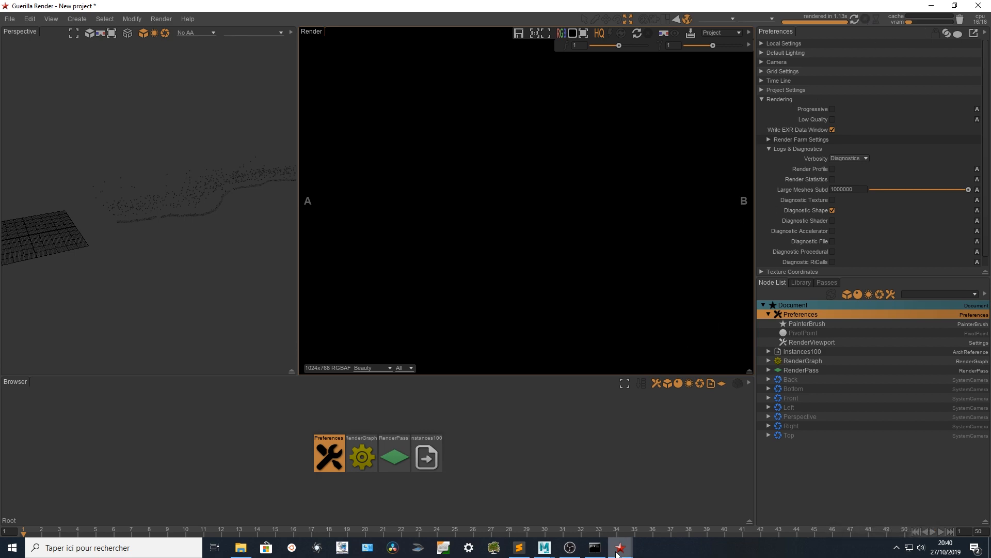
mouse_move(618, 555)
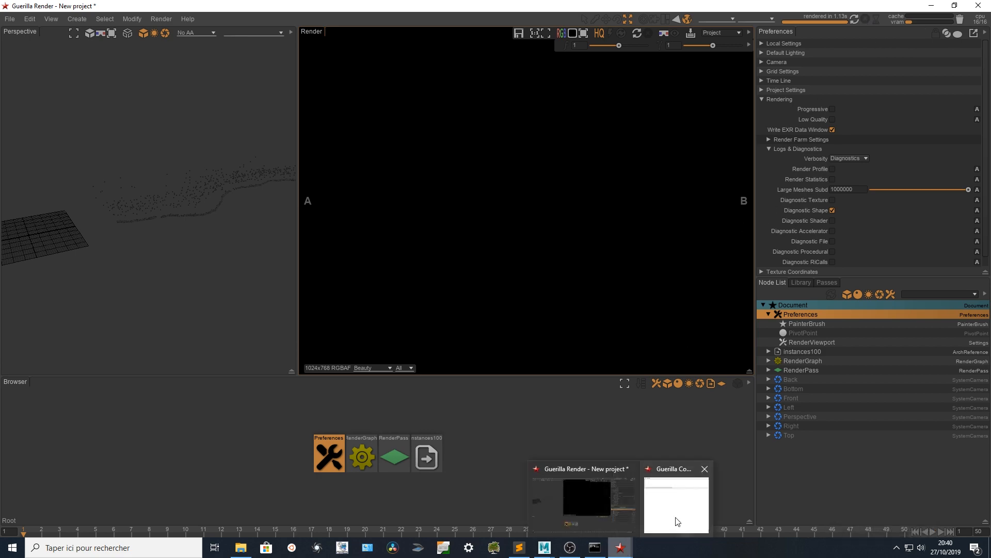
left_click(677, 503)
left_click(545, 129)
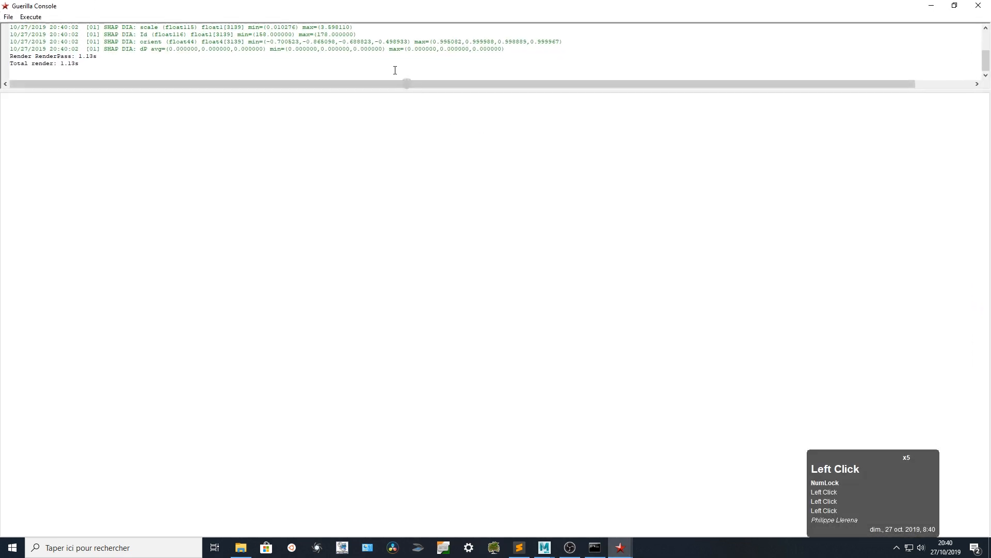
Step: Enlarge the console's log area and examine the point cloud's scale, Id and orient attributes
left_click_drag(394, 90, 395, 209)
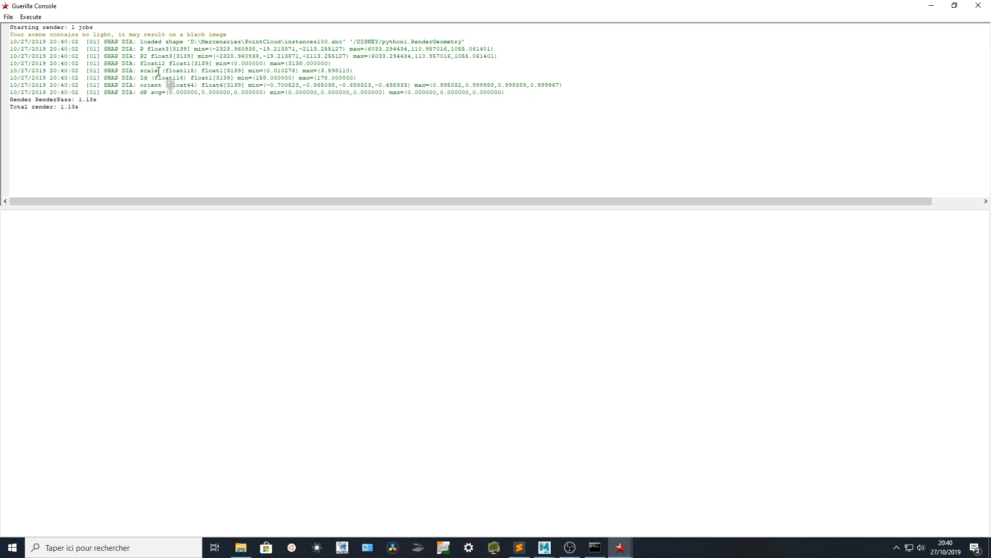
left_click_drag(159, 71, 140, 71)
left_click(147, 78)
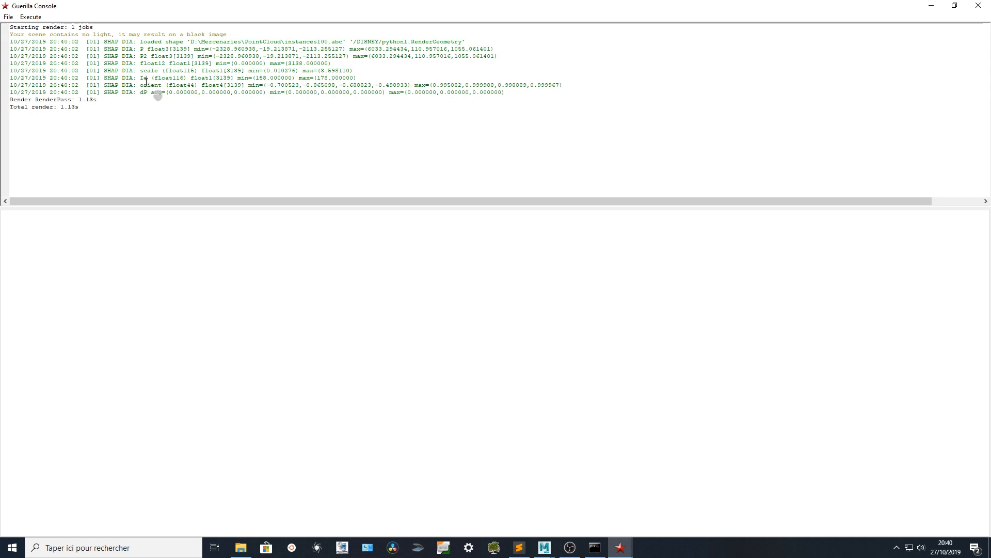
left_click(932, 4)
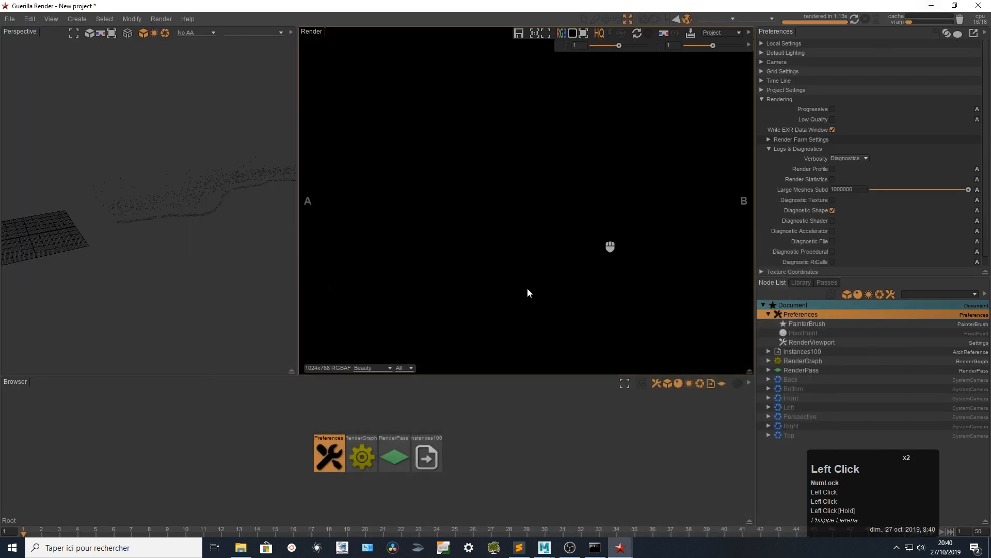
Step: Open the RenderGraph, make room around its first nodes and add an Instances node
double_click(369, 437)
left_click_drag(196, 419, 315, 473)
left_click_drag(307, 457, 194, 427)
left_click(235, 468)
key("ctrl+space")
type("ins")
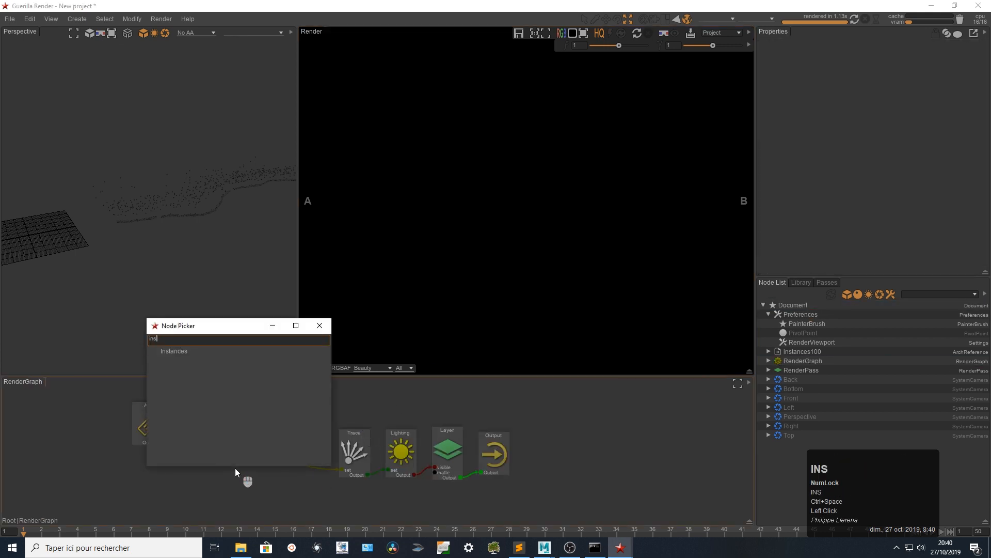
key("Return")
Step: Place the Instances node below the main chain and merge its output into the connection feeding Trace
left_click_drag(235, 468, 227, 490)
left_click_drag(226, 490, 309, 463, "shift")
middle_click_drag(296, 454, 405, 392, "alt")
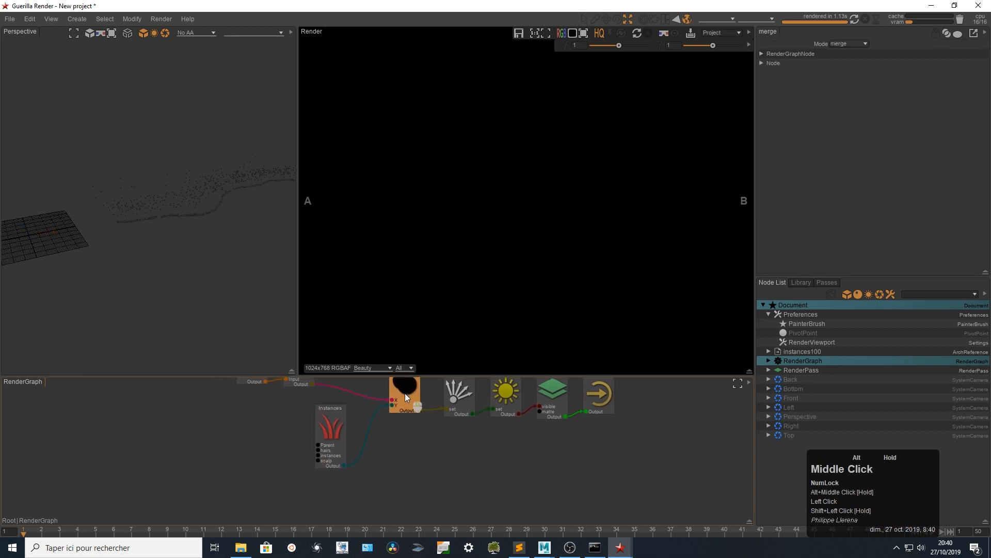
Step: Connect the DISNEY point cloud of instances100 from the Scene Graph to the Instances node's scalp input
left_click(767, 315)
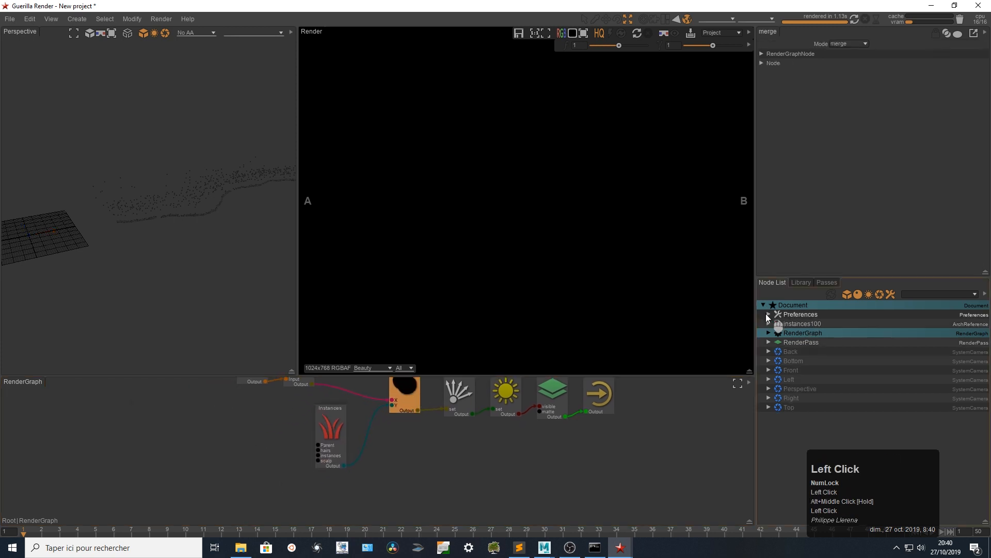
left_click(831, 294)
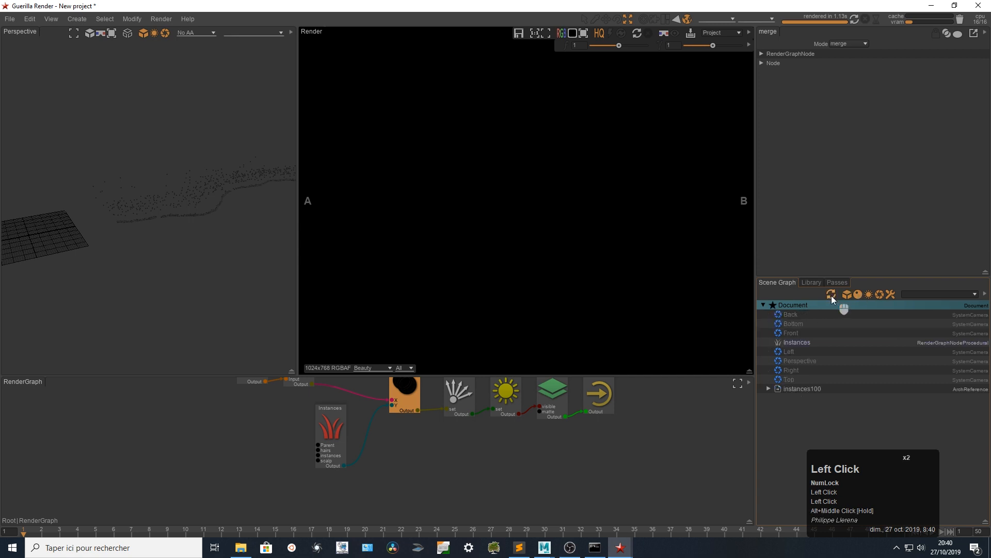
left_click(768, 388)
left_click_drag(795, 398, 317, 461)
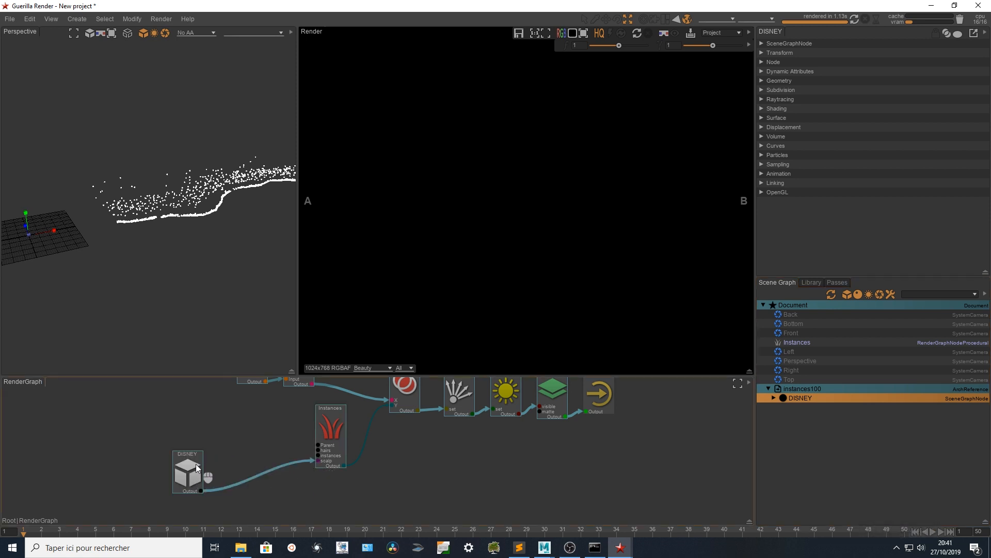
left_click_drag(184, 467, 155, 475)
Step: Add a Cube node and connect its output to the Instances node's instances input
left_click(193, 427)
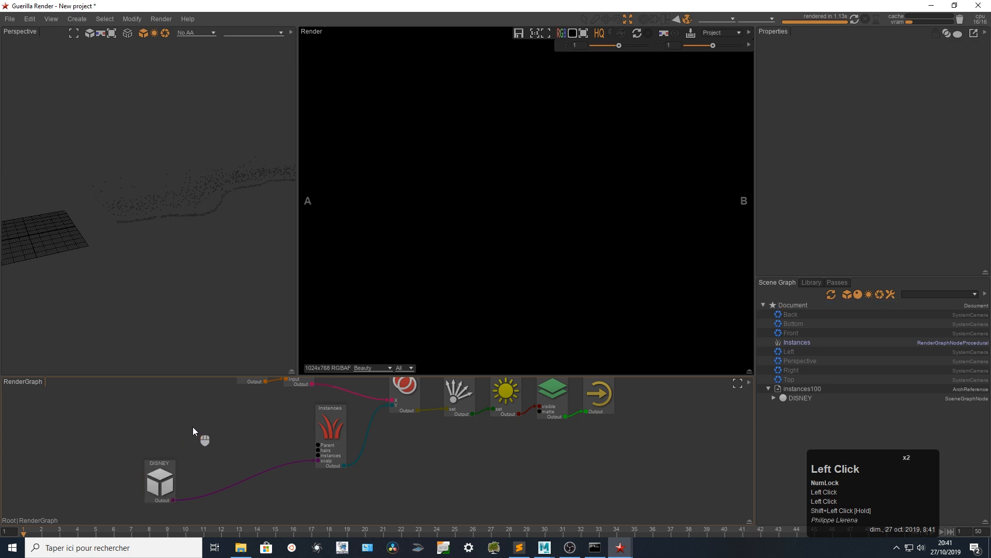
key("ctrl+space")
type("cube")
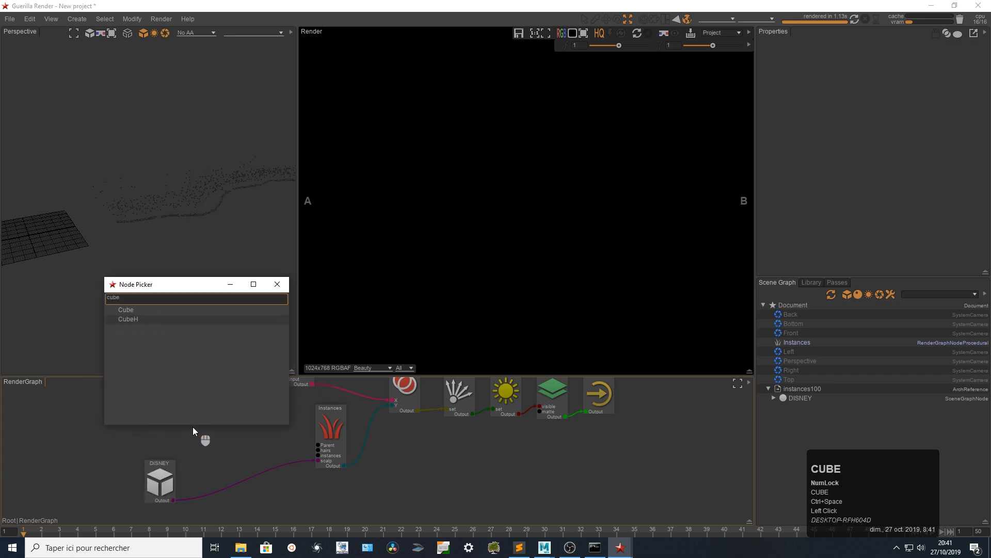
key("Return")
left_click(195, 430, "shift")
left_click_drag(195, 430, 317, 455, "shift")
Step: Make room after the merge node, add a SkyLight node and merge it into the connection feeding Trace
middle_click(397, 437, "alt")
middle_click_drag(396, 438, 354, 463, "alt")
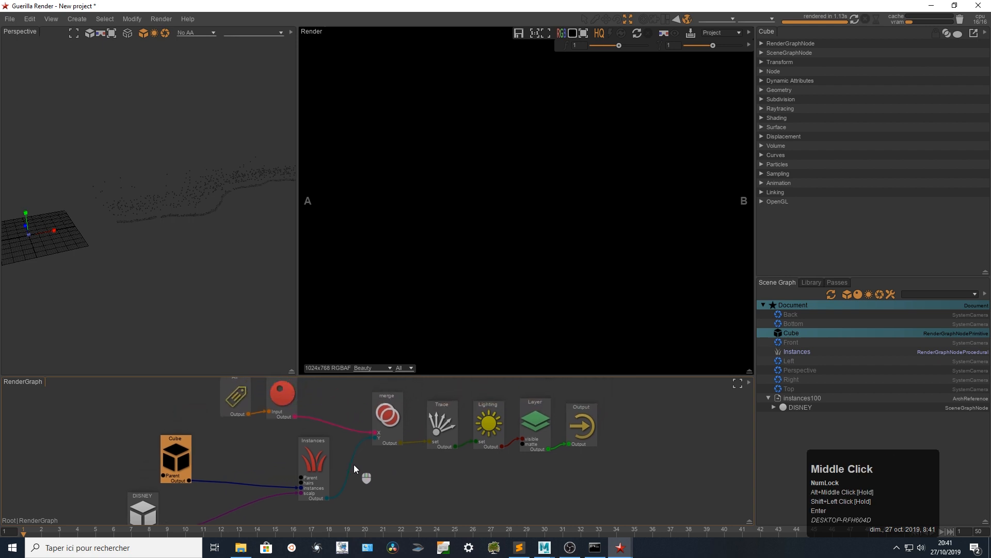
mouse_move(651, 398)
left_mouse_down()
mouse_move(460, 447)
mouse_move(629, 478)
left_mouse_up()
left_click(426, 485)
key("ctrl+space")
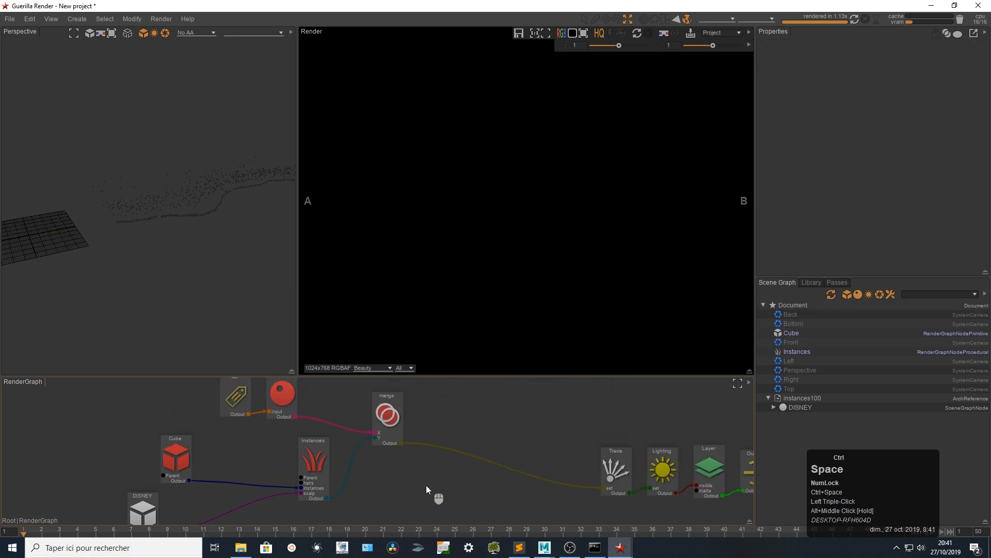
type("sk")
key("Down")
key("Return")
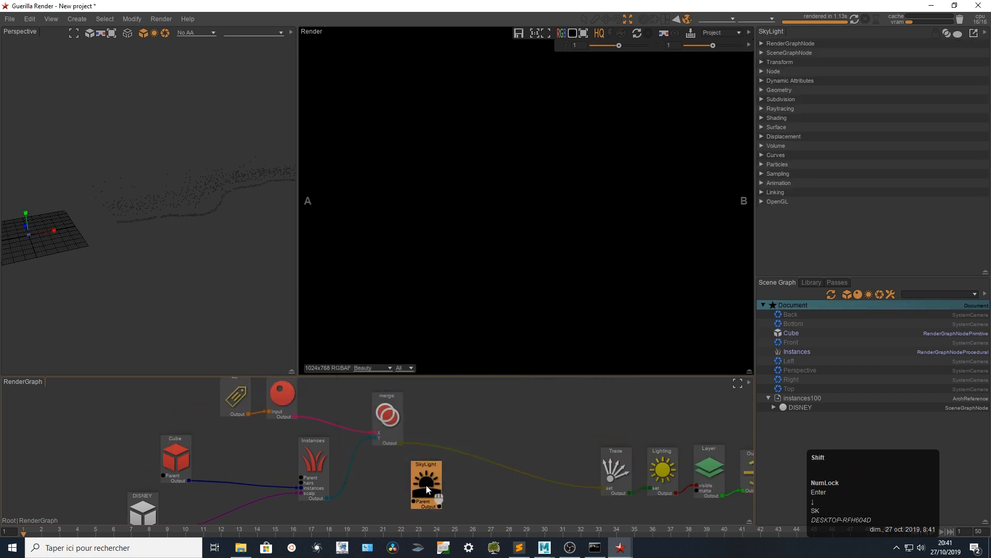
left_click_drag(437, 475, 511, 472, "shift")
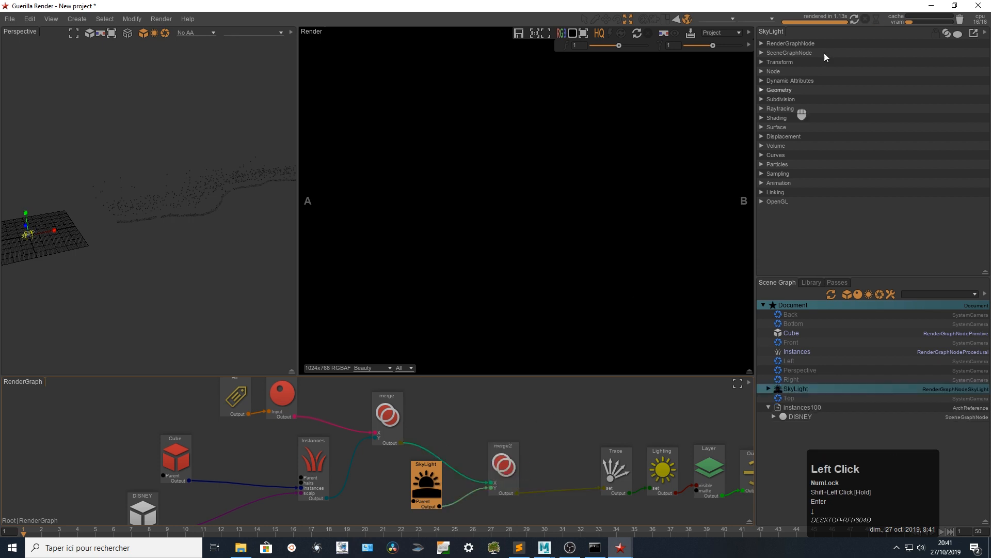
Step: Add a second DISNEY node to the graph and merge its output into the connection feeding Trace
middle_click_drag(731, 390, 514, 357)
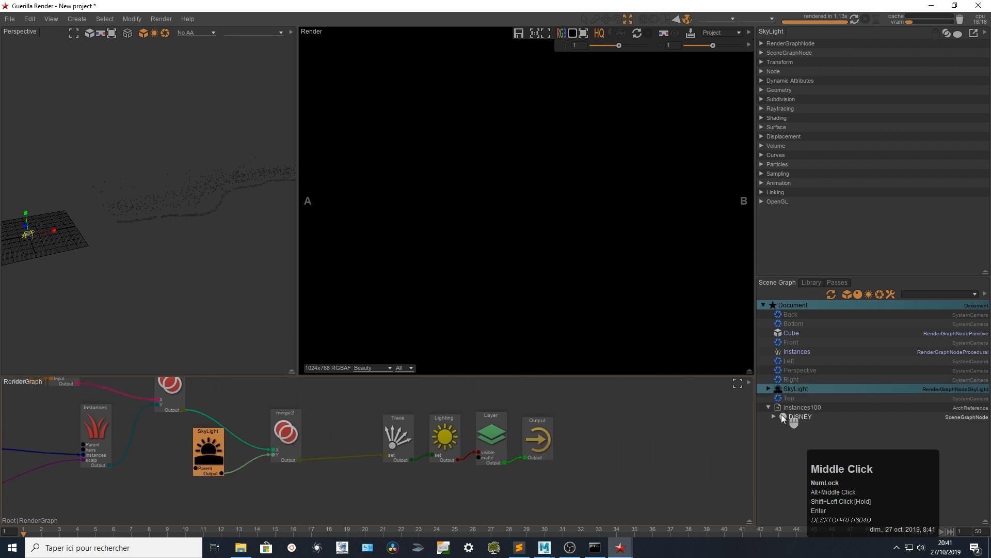
left_click_drag(794, 416, 297, 485)
left_click_drag(310, 515, 361, 457, "shift")
Step: Spread out the end of the graph and insert an Attributes node between DISNEY1 and merge3
left_click(619, 434)
mouse_move(619, 433)
left_mouse_down()
mouse_move(407, 444)
mouse_move(544, 441)
left_mouse_up()
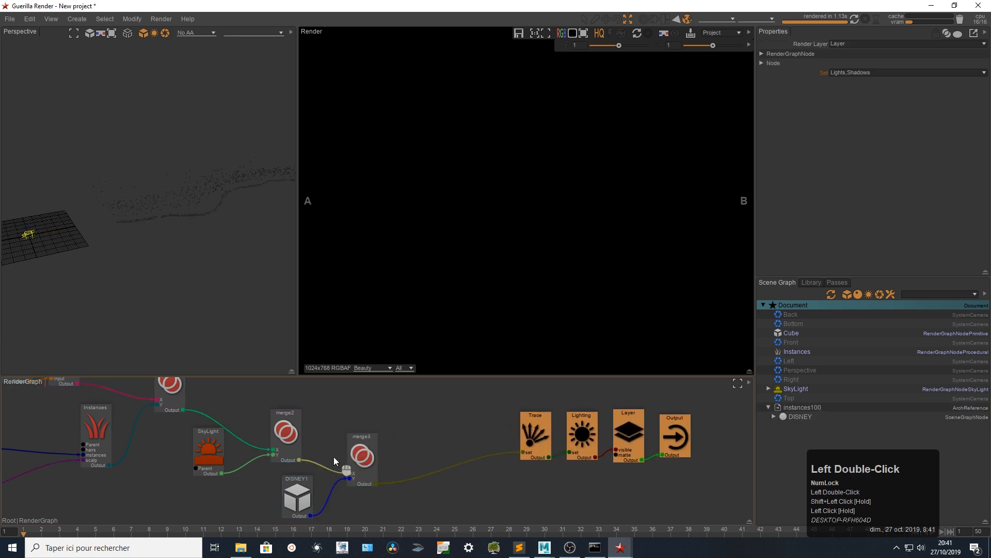
left_click_drag(353, 457, 413, 443)
left_click(334, 479)
key("ctrl+space")
type("attr")
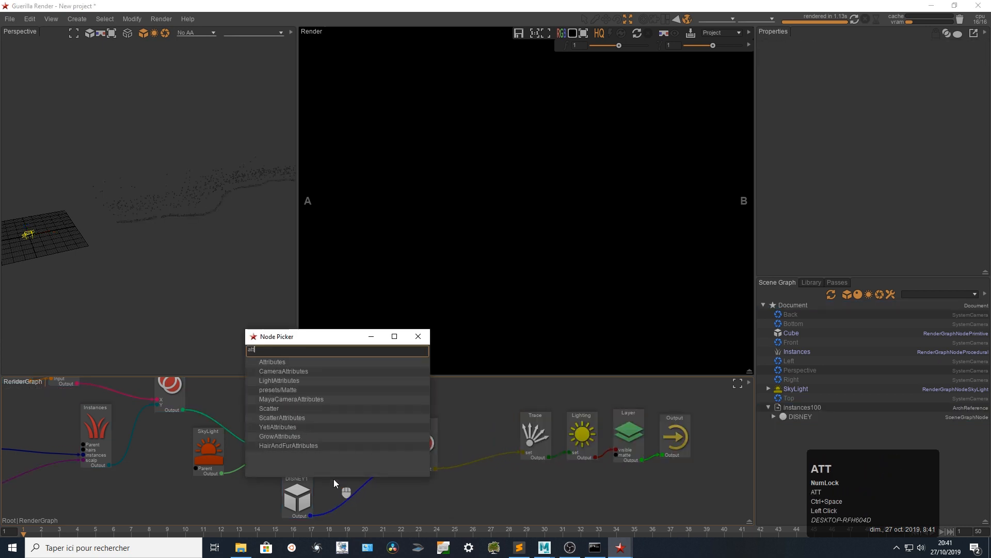
double_click(297, 362)
left_click_drag(332, 481, 360, 502)
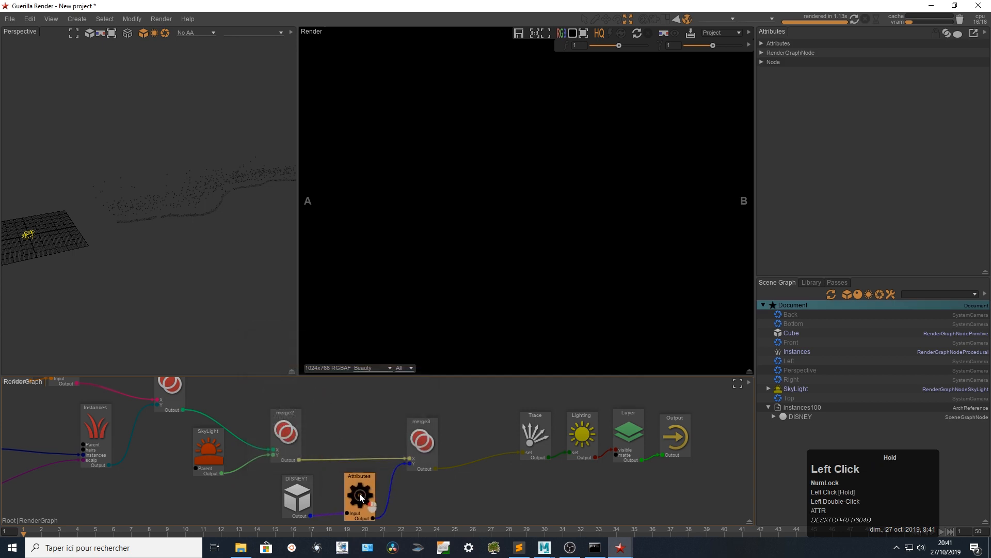
Step: Enable Hidden in the Attributes node's SceneGraph settings
left_click(804, 44)
left_click(805, 53)
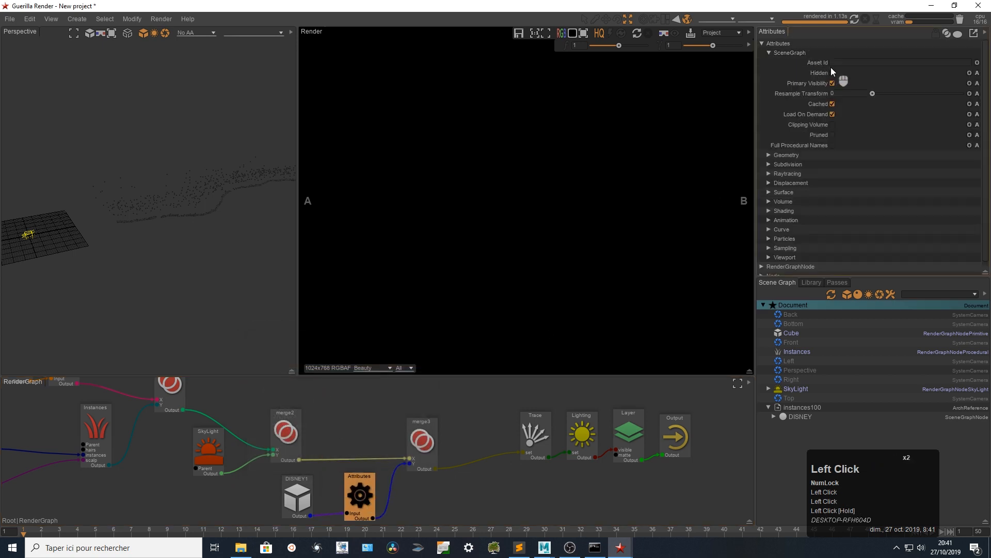
left_click(833, 72)
middle_click_drag(451, 439, 590, 457, "alt")
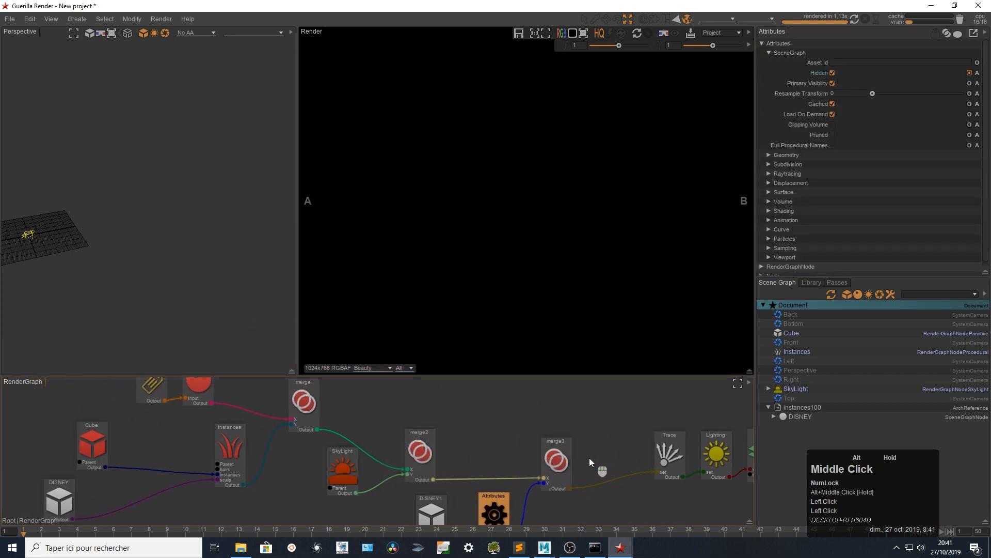
scroll(509, 430, "up", 1, "alt")
middle_click_drag(510, 431, 548, 436, "alt")
scroll(548, 435, "down", 1, "alt")
scroll(508, 432, "down", 2)
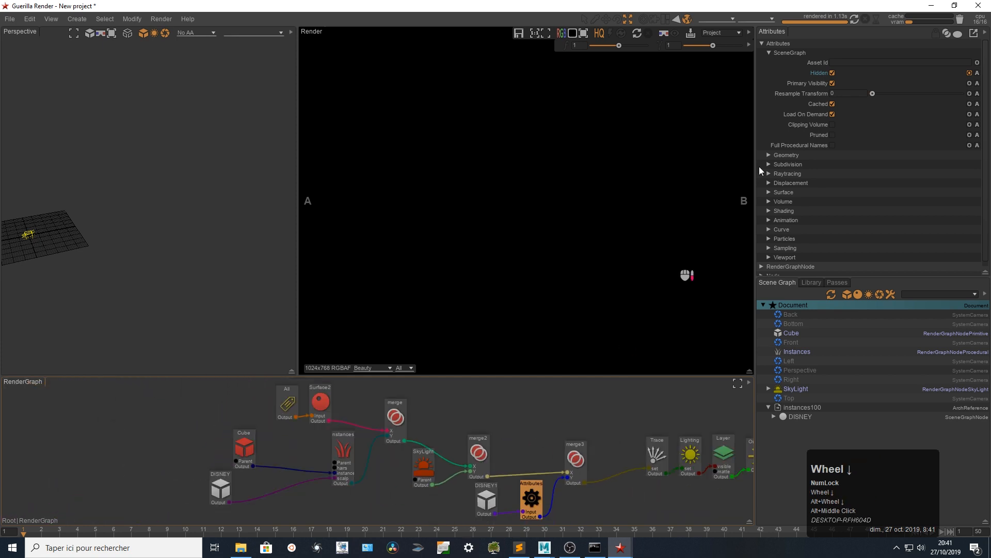
Step: Run a test render of the scene with the original point cloud hidden
left_click(855, 20)
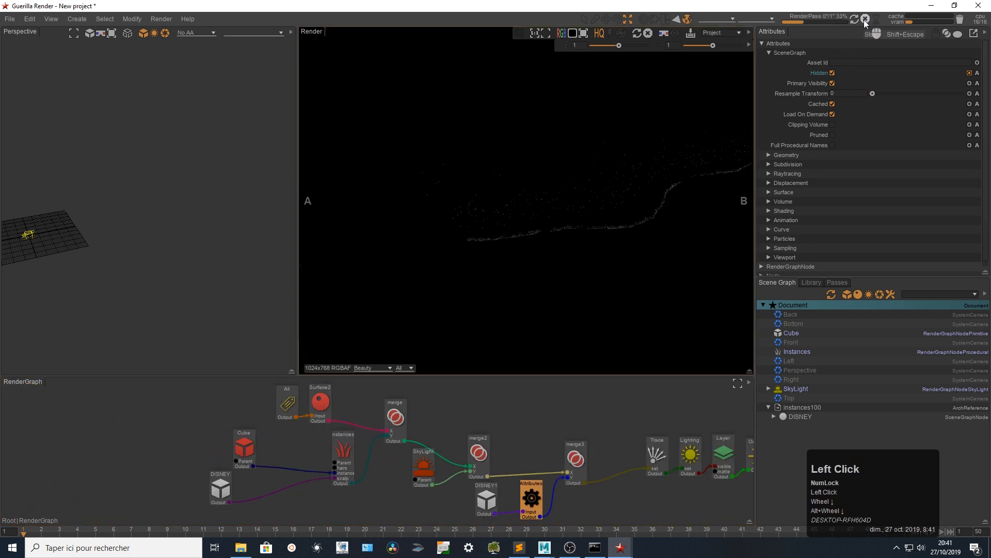
left_click(863, 19)
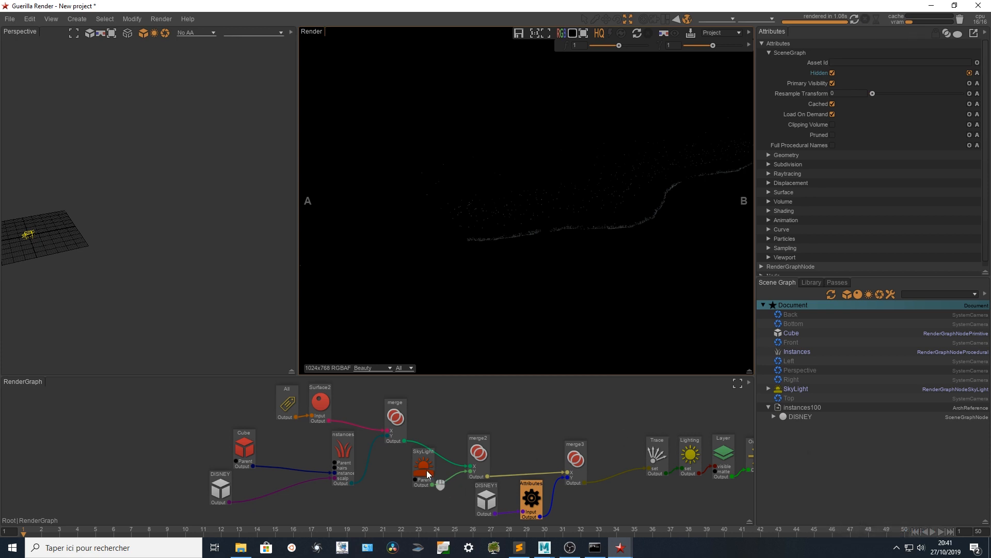
Step: Make room around SkyLight and DISNEY and insert a MaterialOverride node between DISNEY and the Instances node's scalp input
left_click_drag(427, 470, 419, 488)
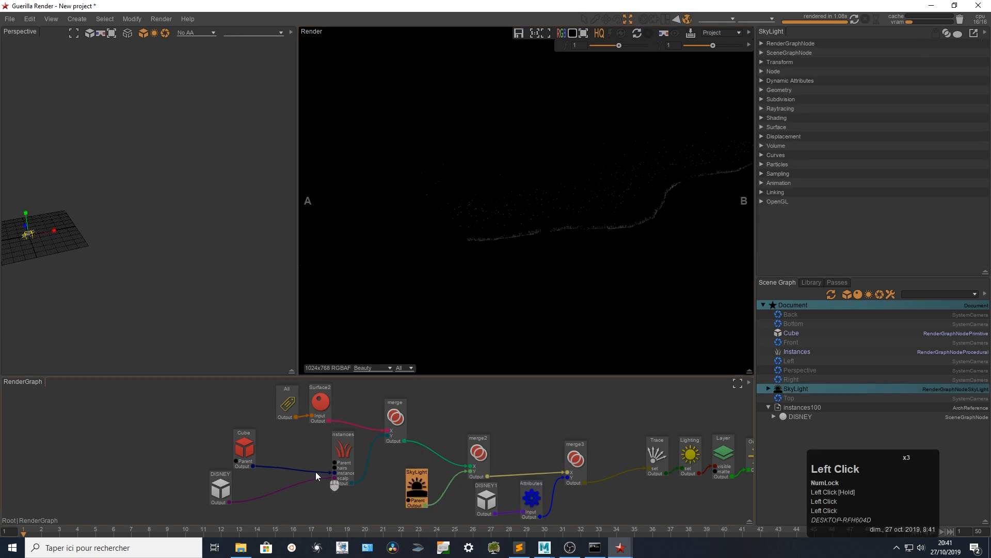
left_click_drag(216, 485, 226, 499)
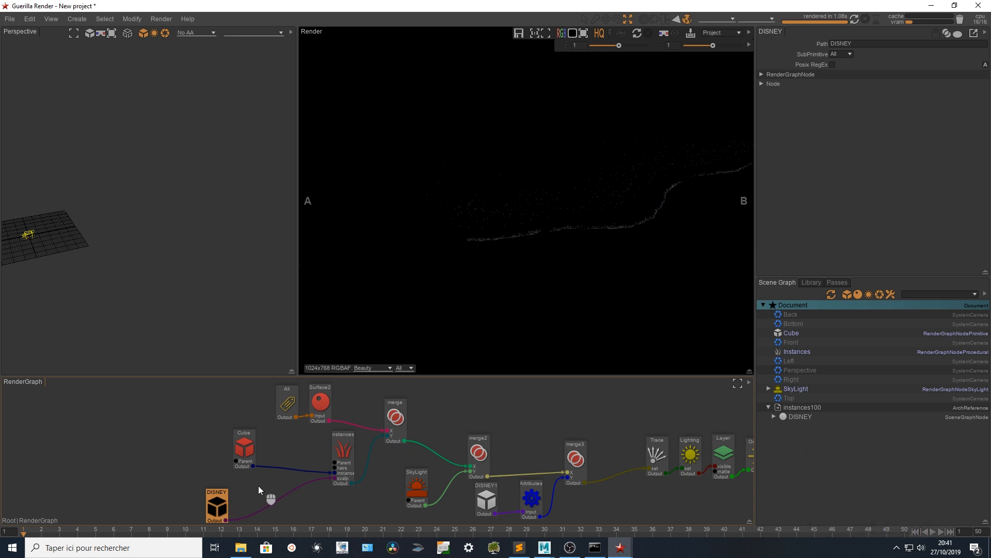
key("ctrl+space")
type("mate")
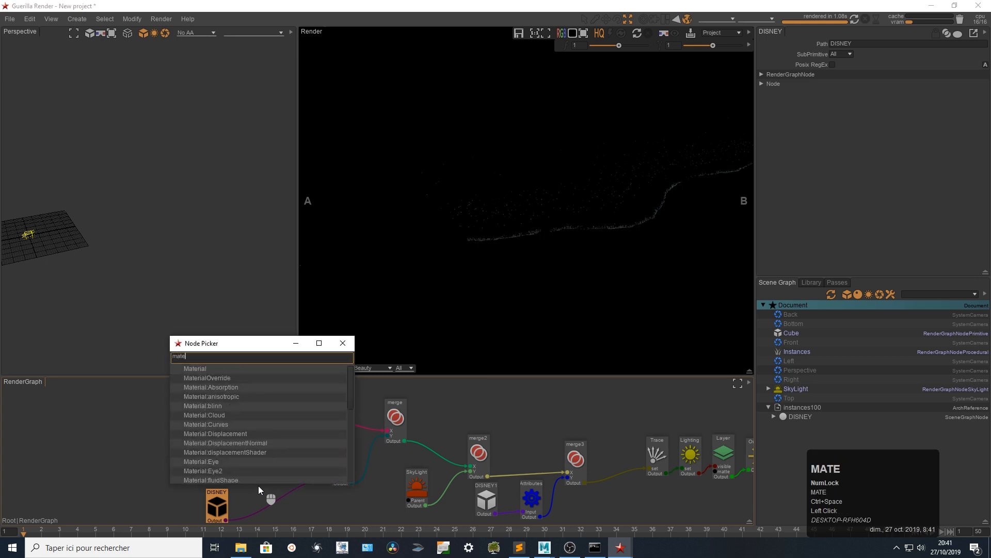
type("r")
key("Down")
key("Return")
left_click_drag(259, 485, 275, 507)
Step: Copy the Length Shader Out name from the Instances node and add it to MaterialOverride as a Float attribute named Length
left_click(866, 51)
left_click(854, 43)
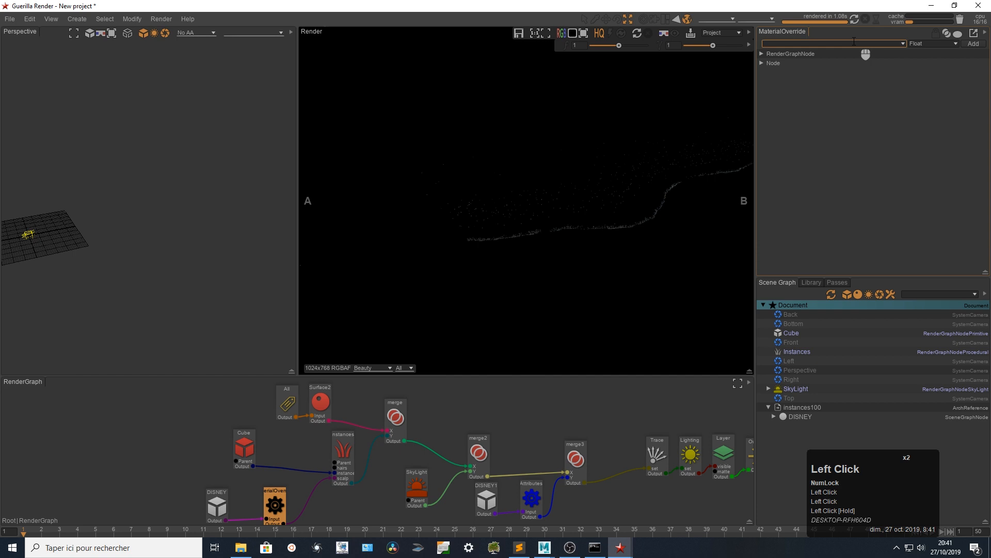
left_click(353, 445)
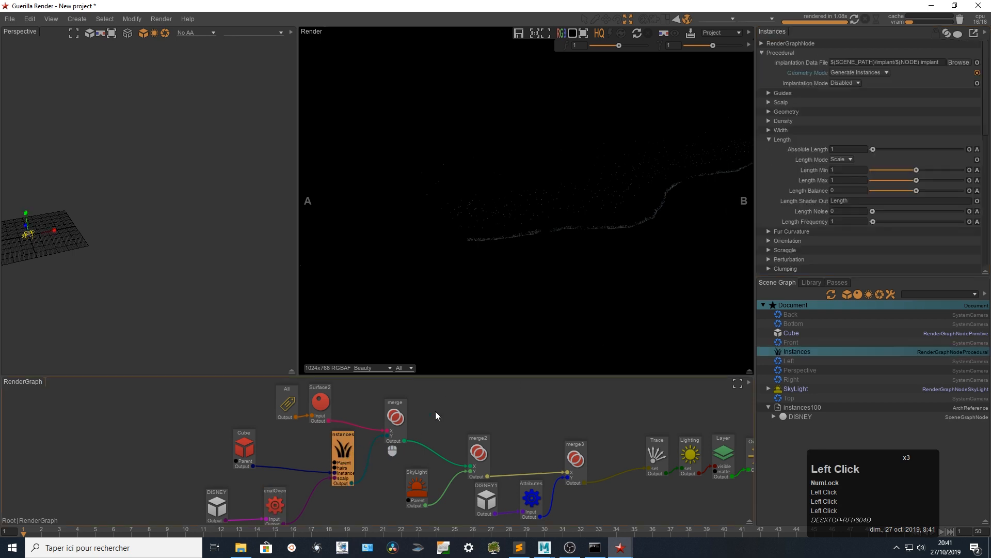
left_click_drag(849, 200, 832, 201)
key("ctrl+c")
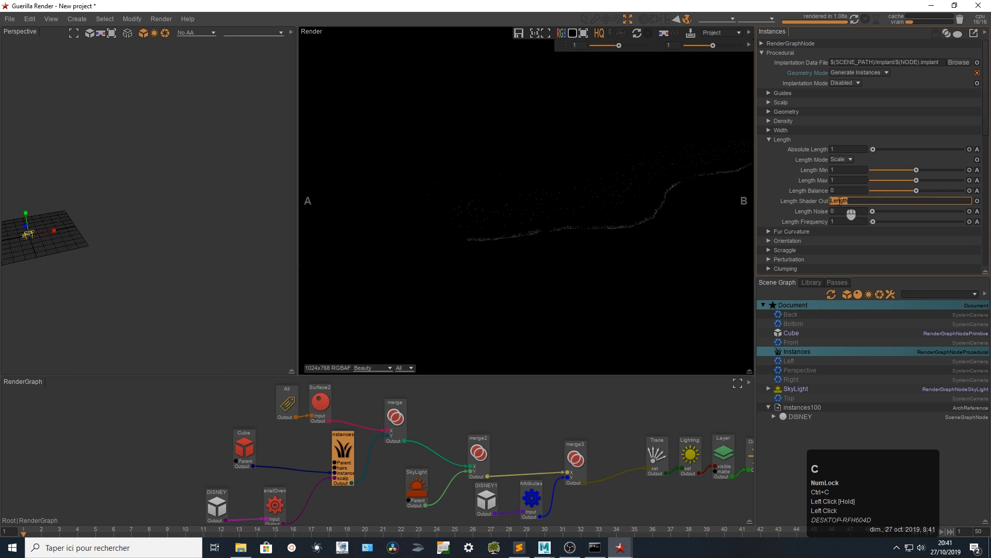
left_click(276, 503)
left_click(821, 44)
key("ctrl+v")
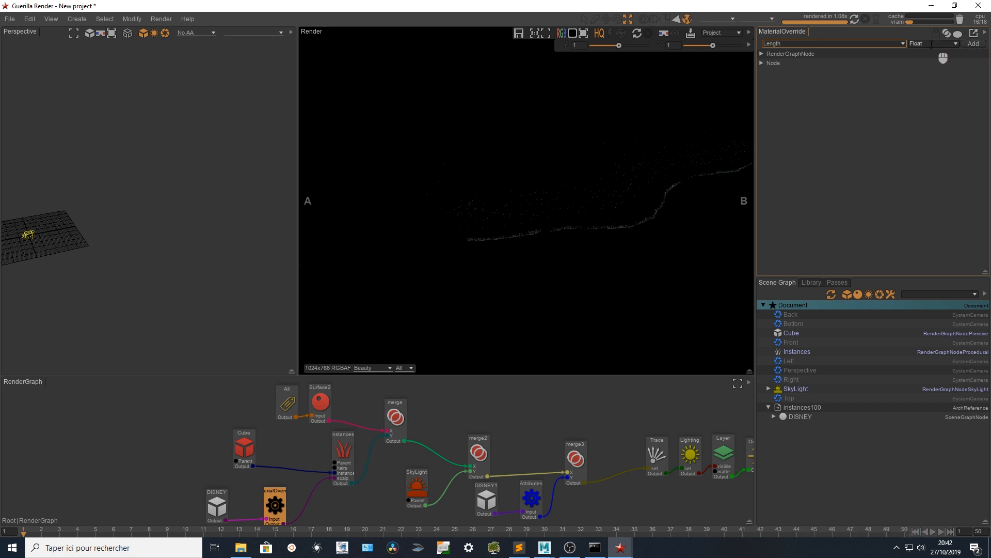
left_click(973, 44)
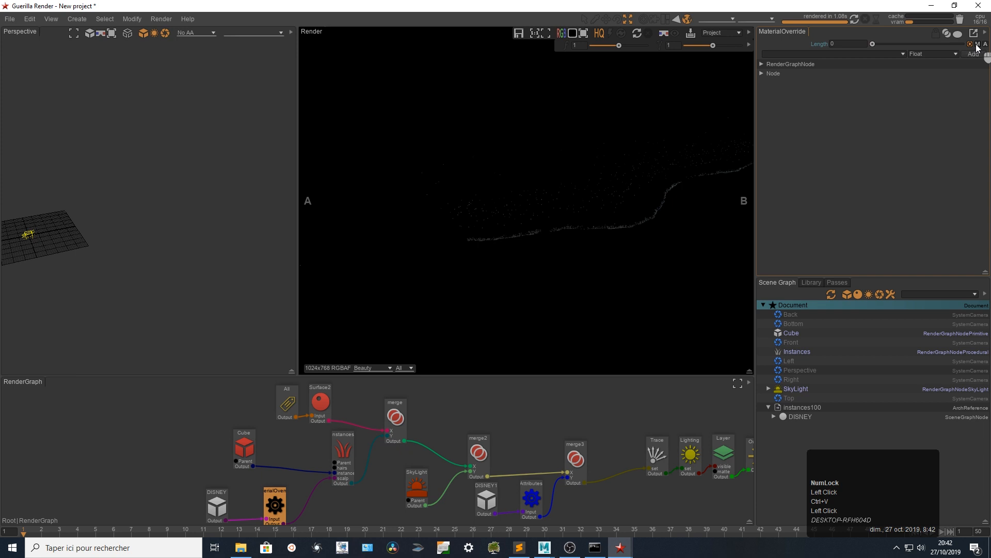
Step: Map the override's Length attribute to a PrimAttr shader and set its Attribute Name to scale
left_click(977, 44)
left_click(927, 54)
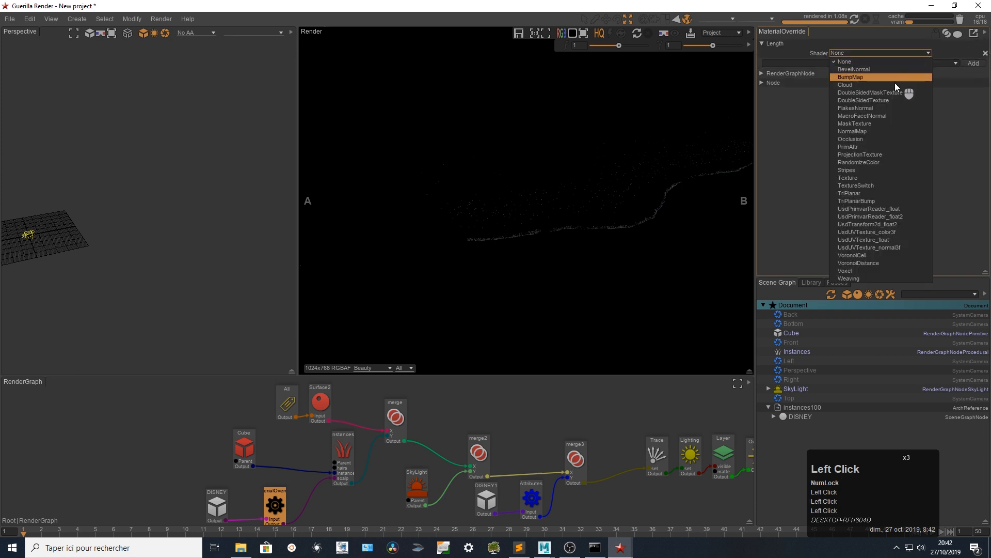
left_click(863, 147)
double_click(858, 62)
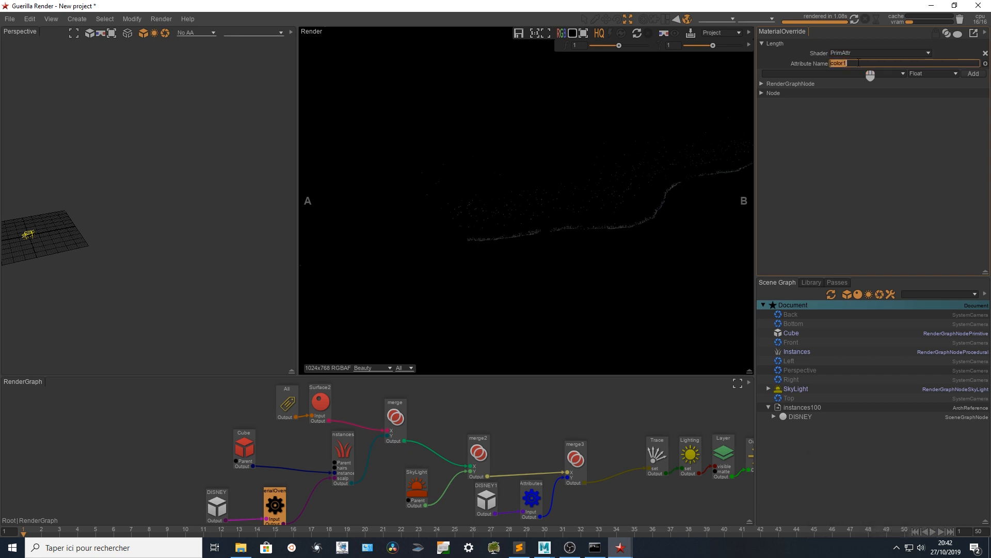
type("sc")
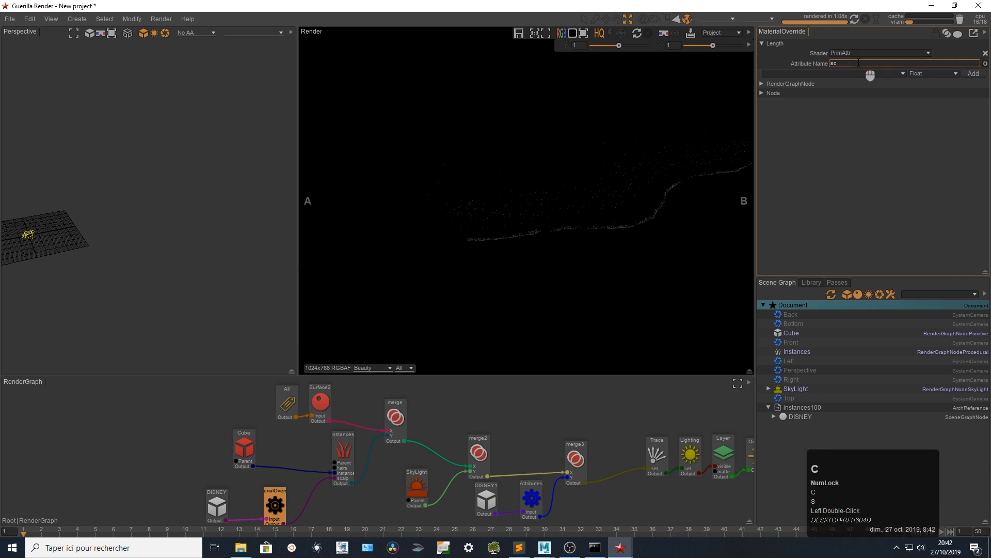
type("ale")
left_click(842, 129)
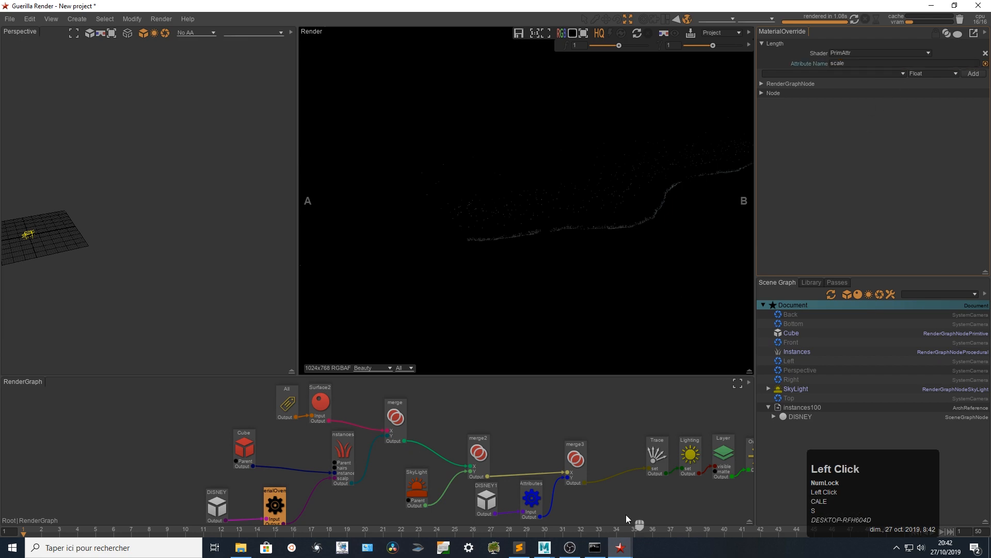
Step: Check the point cloud's attribute names in the Guerilla Console and return to the main window
left_click(620, 547)
left_click(667, 476)
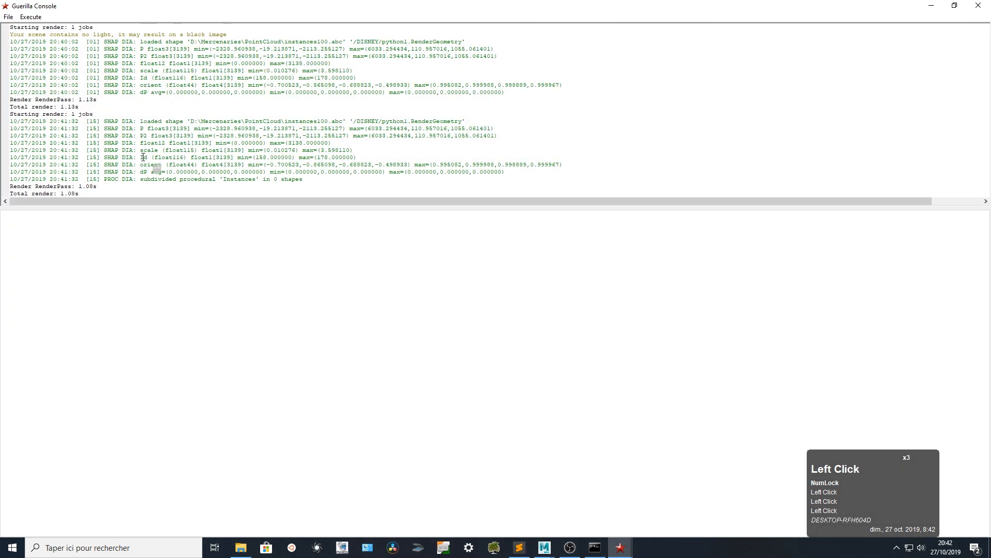
left_click(938, 6)
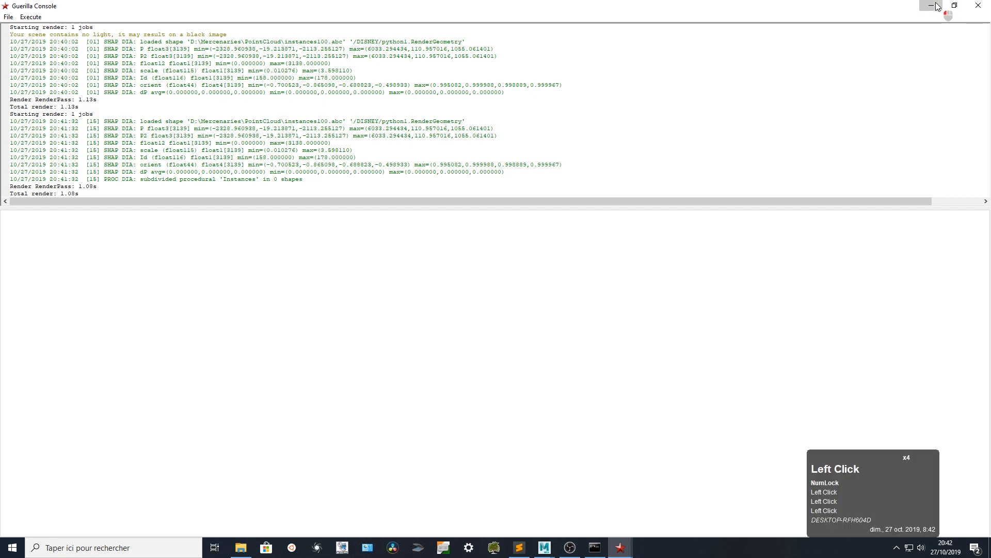
Step: Rerender the scene, inspect the scaled cube instances up close in the perspective camera, and stop the render
left_click(855, 18)
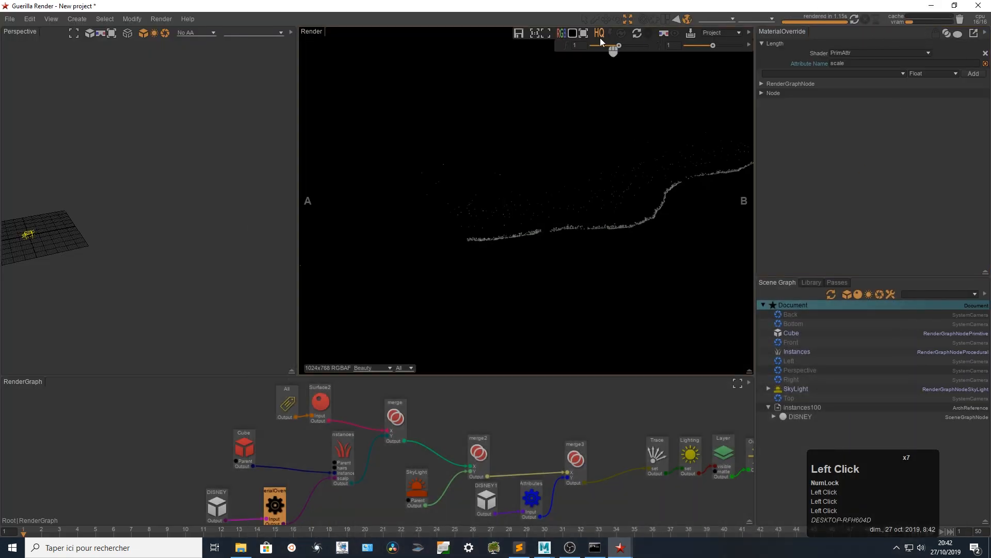
left_click(856, 20)
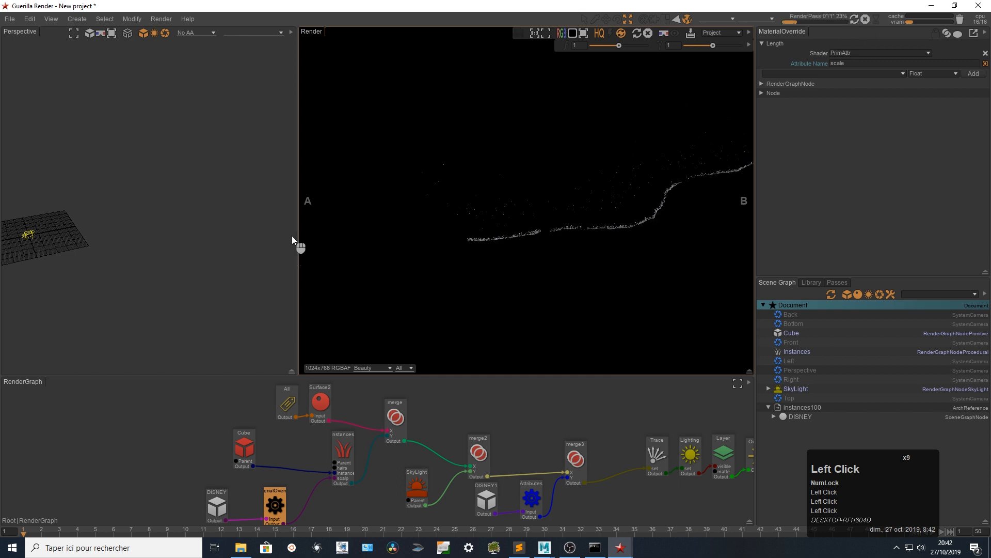
right_click_drag(292, 236, 193, 221, "alt")
middle_click_drag(193, 221, 54, 164, "alt")
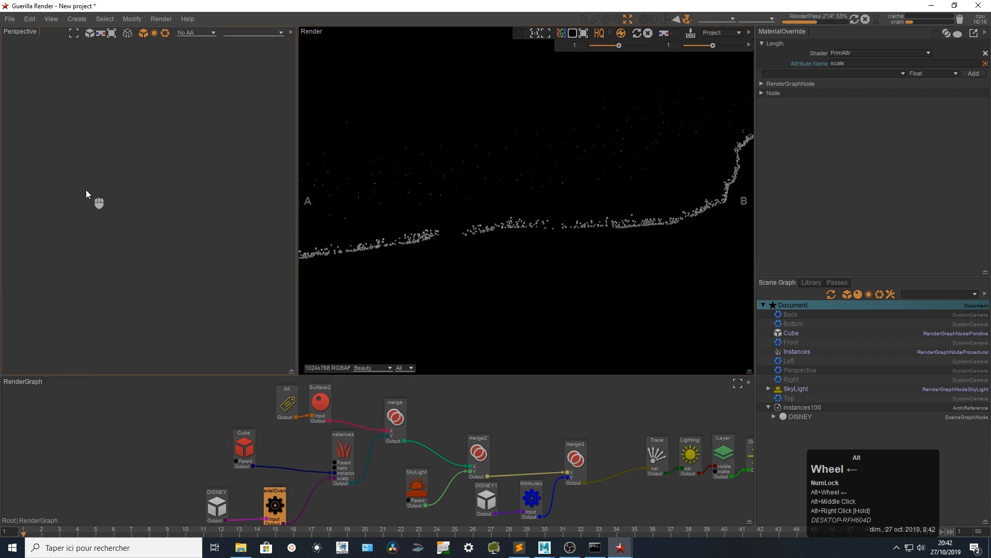
right_click_drag(86, 190, 243, 207, "alt")
mouse_move(166, 207)
left_mouse_down("alt")
mouse_move(147, 182)
mouse_move(160, 206)
left_mouse_up("alt")
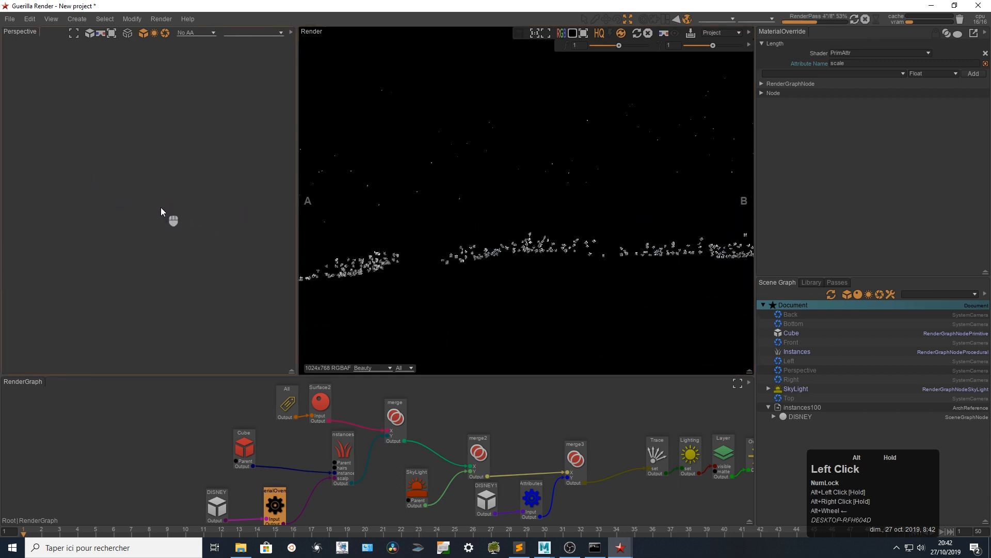
right_click_drag(161, 207, 244, 219, "alt")
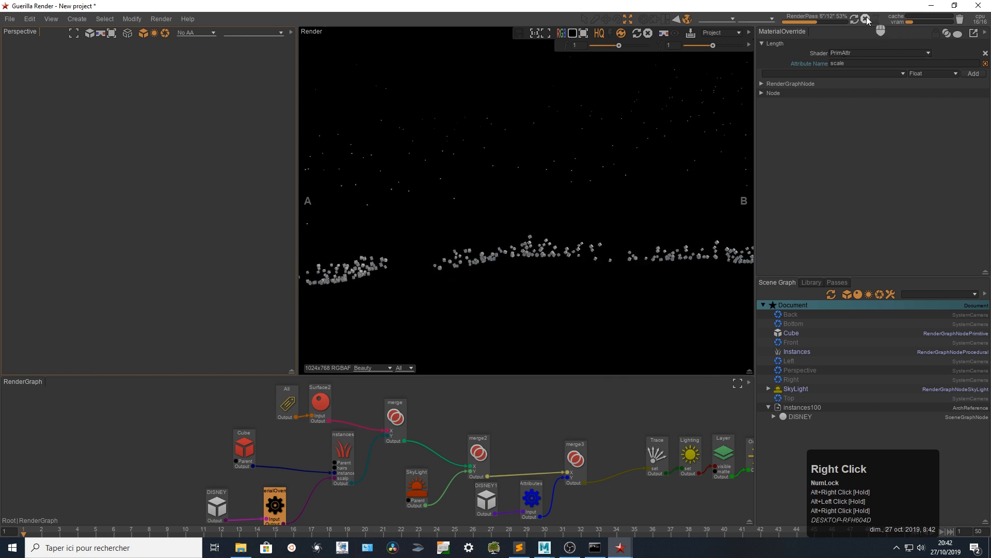
left_click(866, 19)
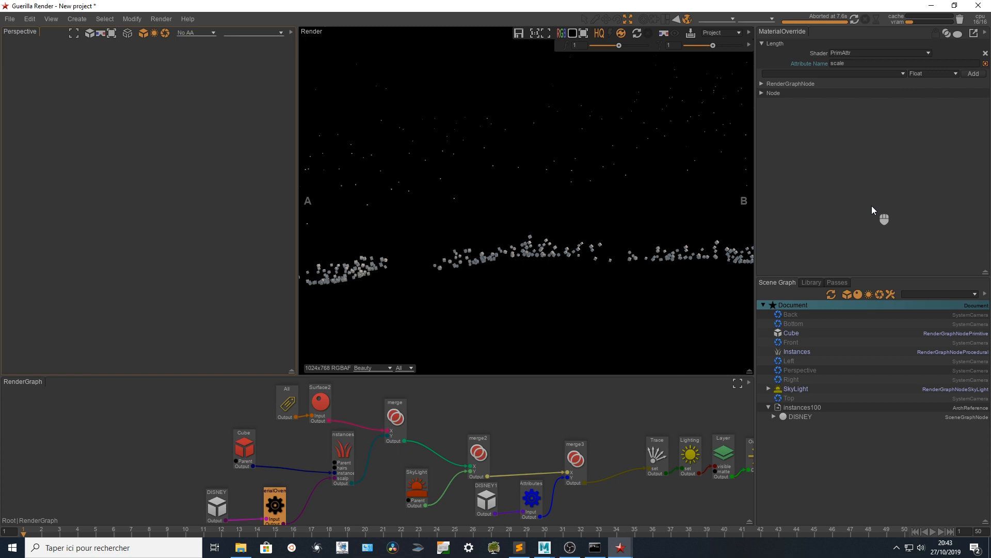
Step: Move the Cube node aside and insert a Surface2 material node between Cube and Instances
left_click_drag(243, 436, 214, 419)
left_click(271, 440)
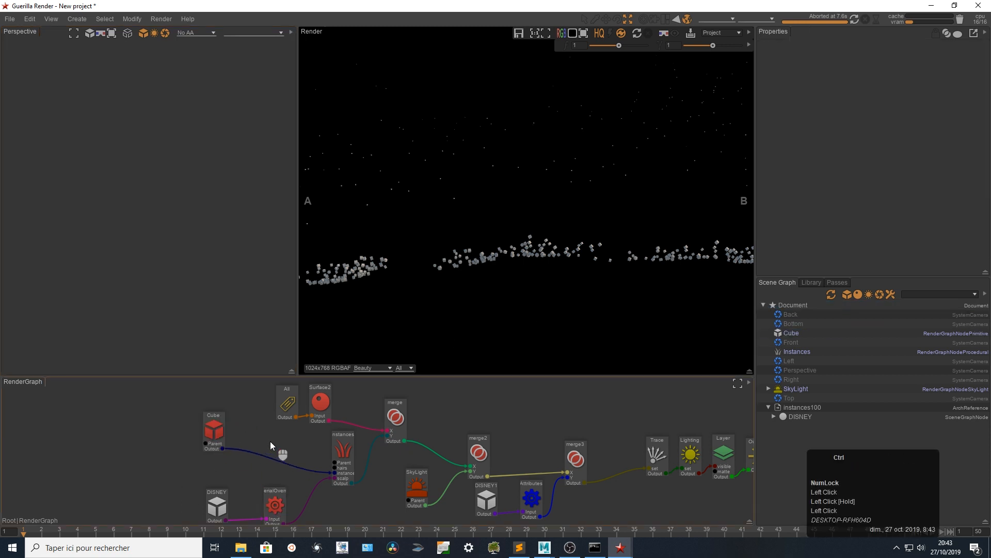
key("space")
type("sun")
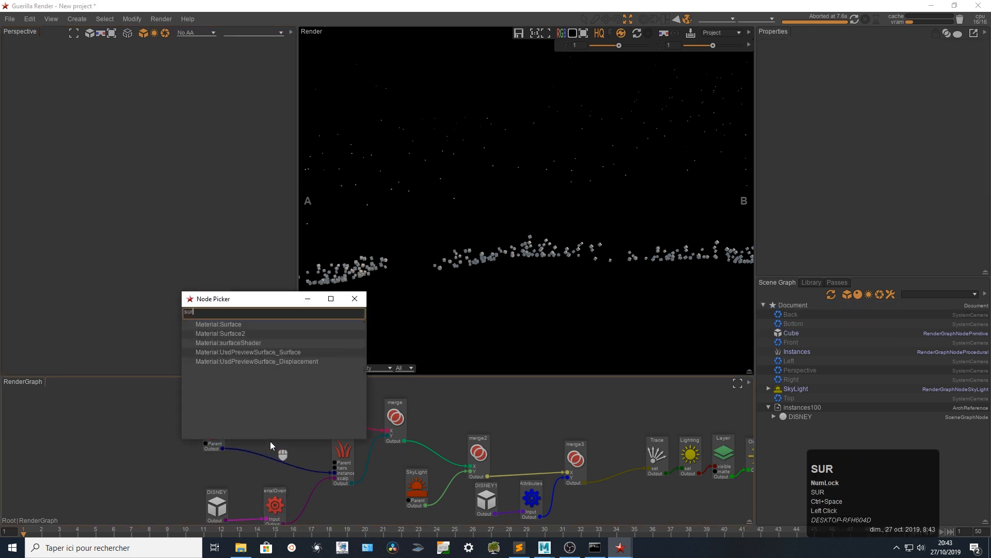
key("Return")
key("BackSpace")
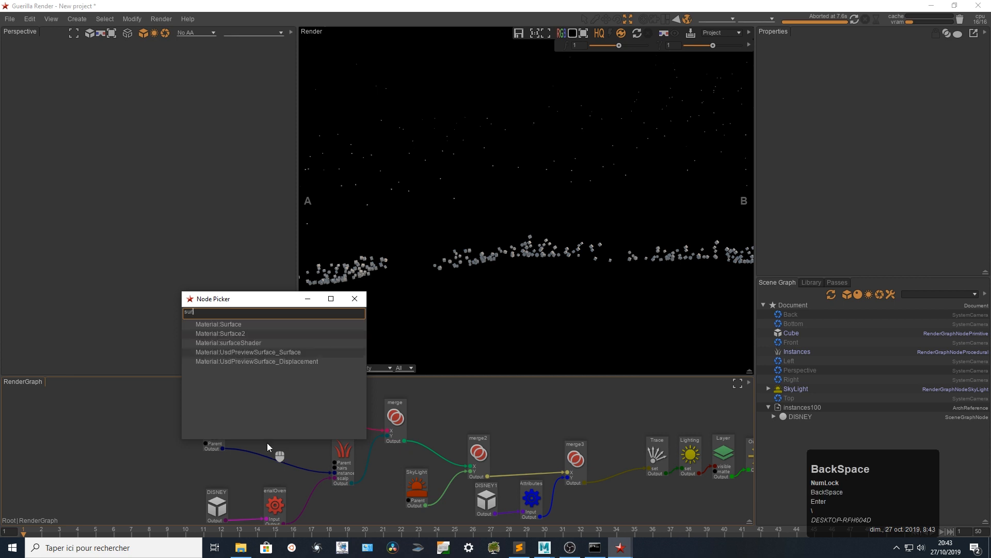
key("Down")
key("Up")
key("Return")
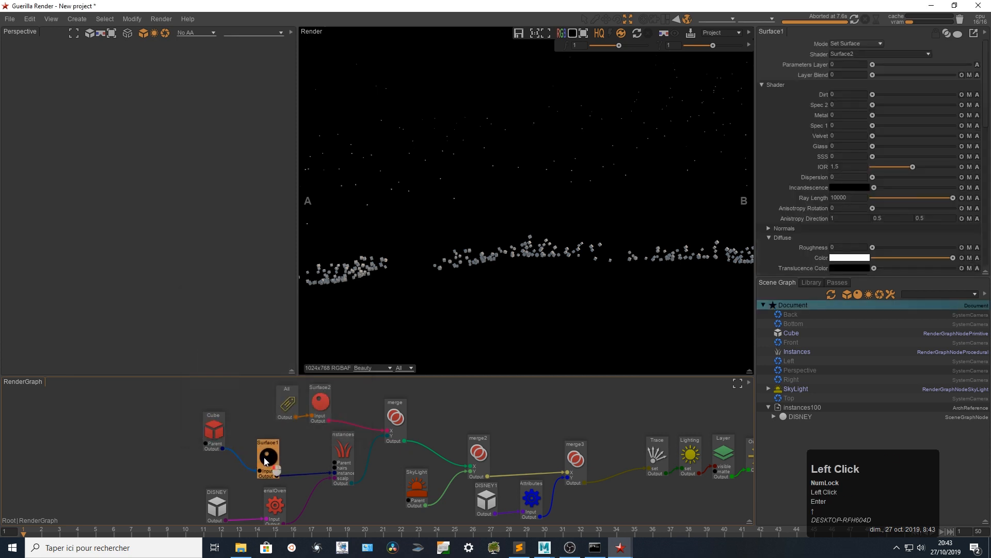
double_click(268, 447)
Step: Map the new material's Diffuse Color to a TextureSwitch shader and view its file and attribute settings
scroll(780, 175, "down", 6)
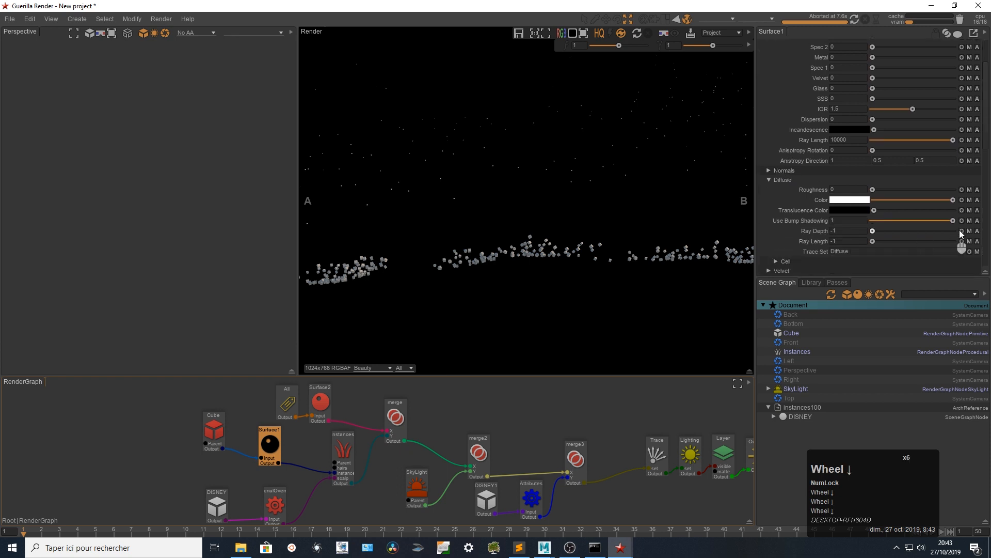
left_click(969, 200)
left_click(928, 207)
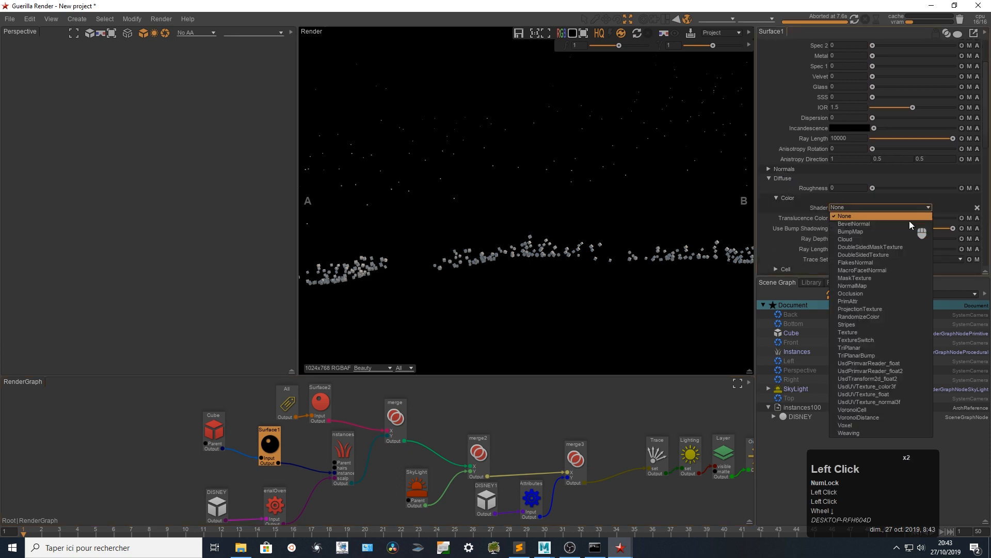
left_click(901, 341)
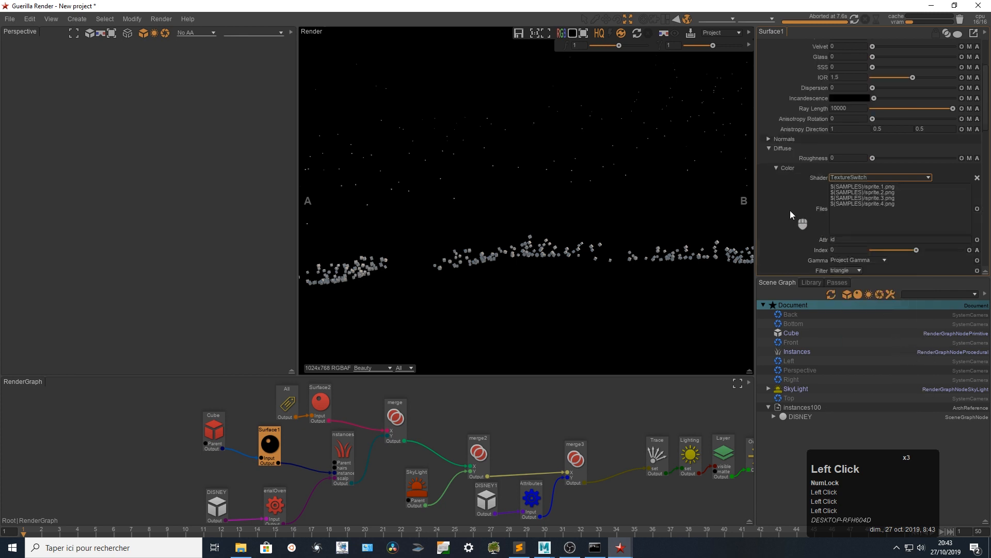
scroll(790, 213, "down", 3)
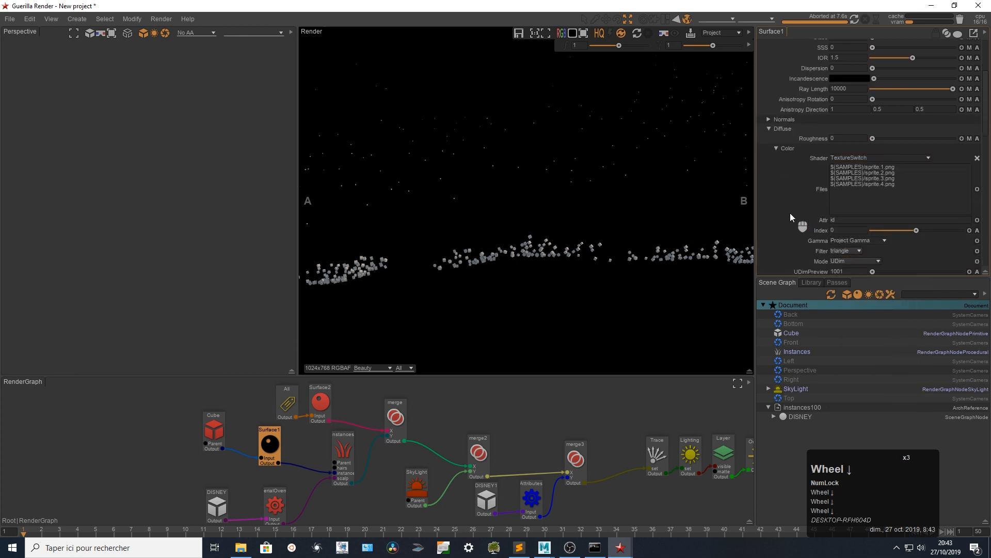
Step: Shift the Cube node slightly and set the Instances node's Extra Attributes to Id
left_click_drag(218, 433, 223, 439)
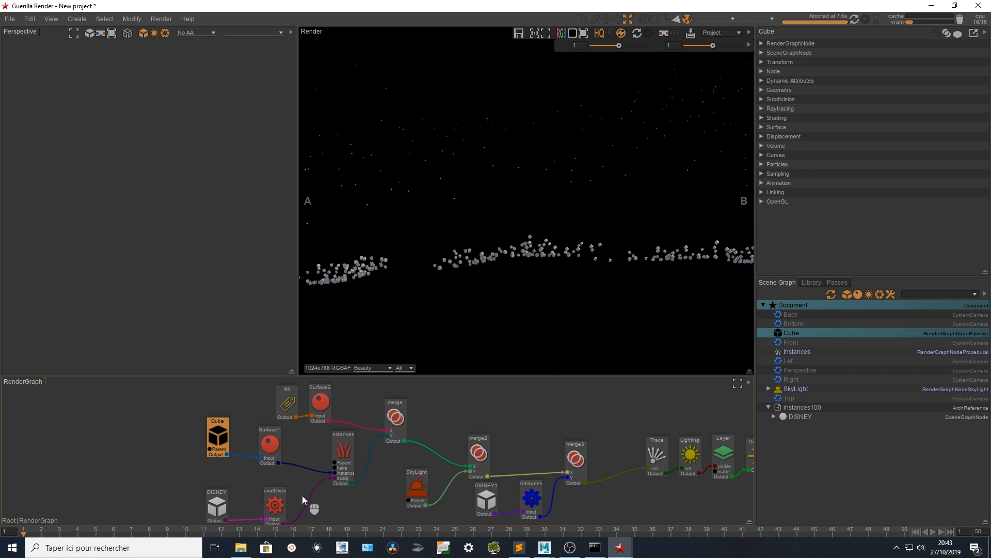
left_click(343, 453)
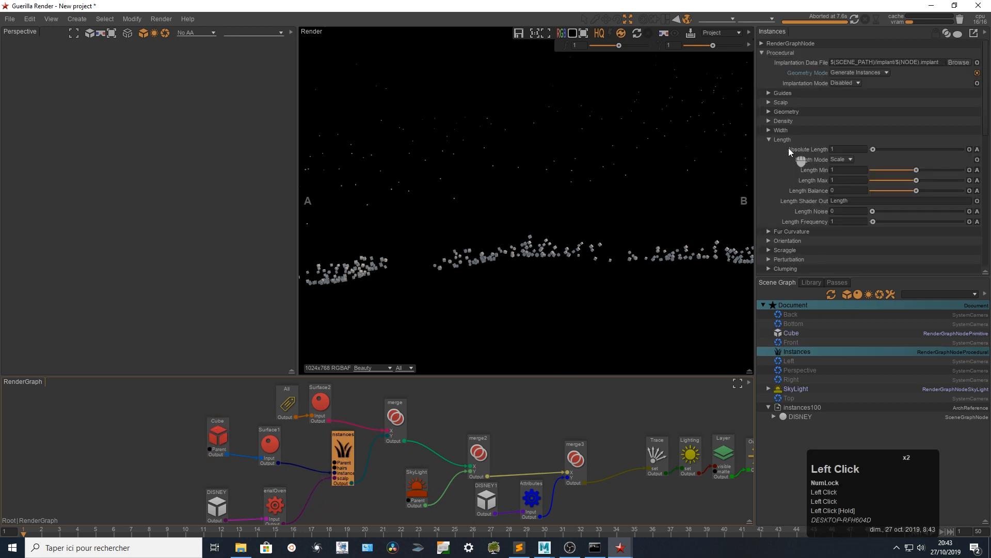
left_click(781, 139)
scroll(794, 241, "down", 2)
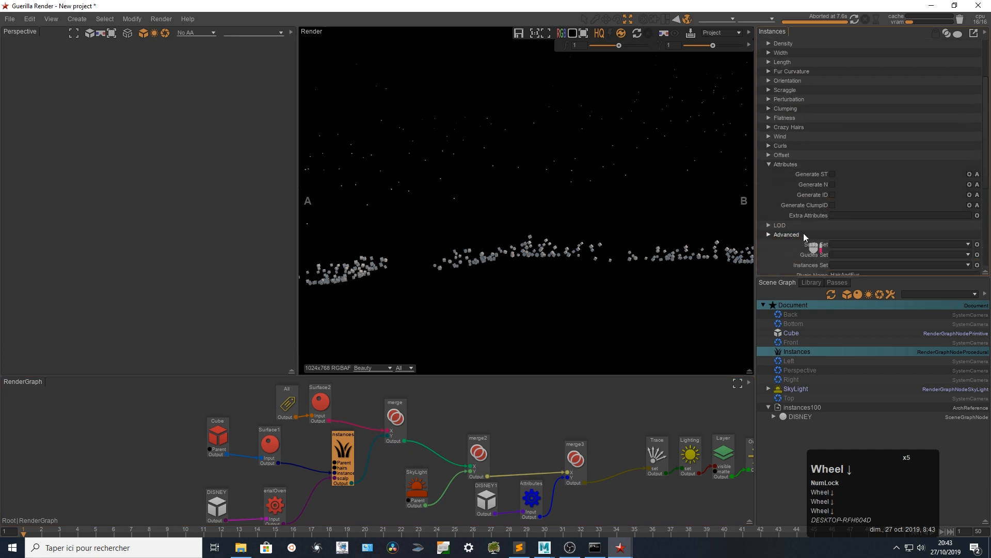
left_click(841, 216)
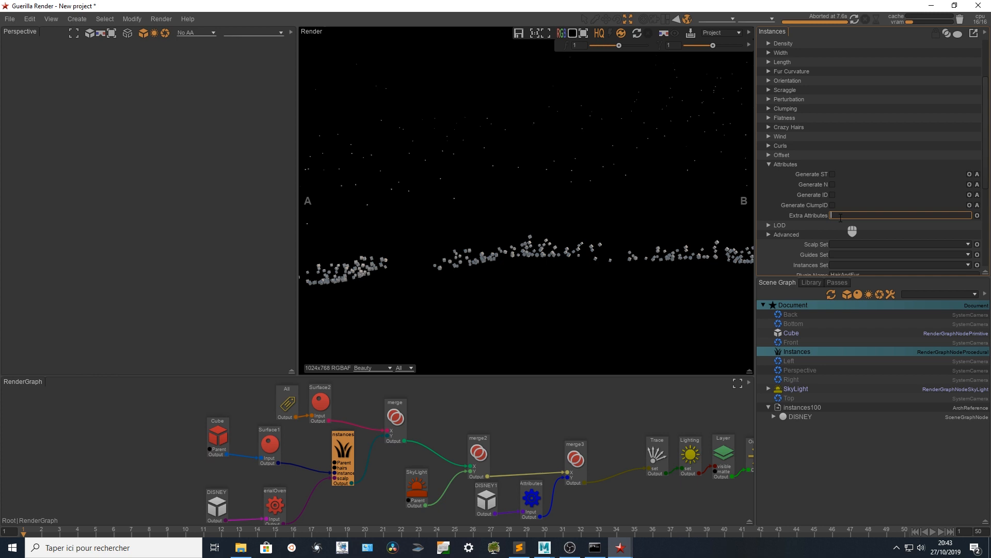
type("I")
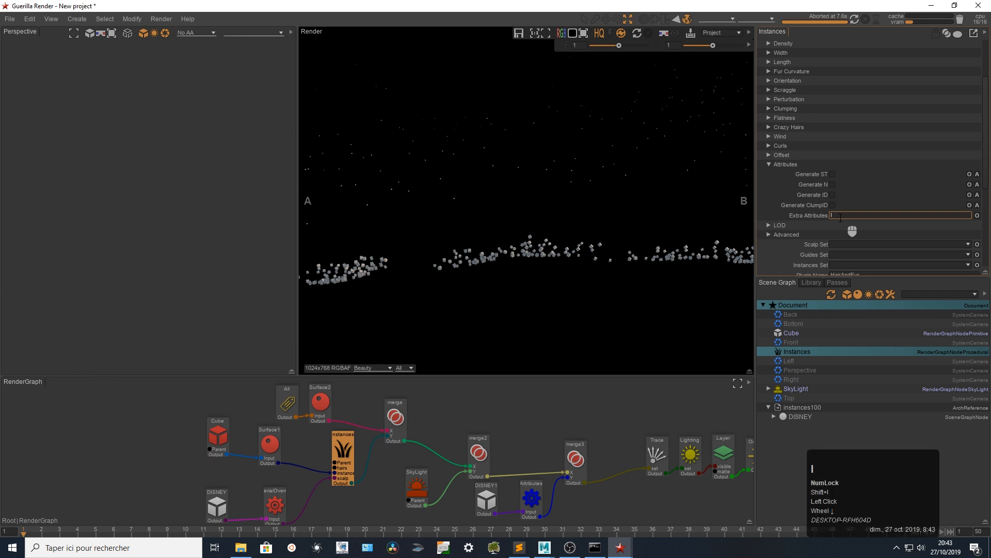
type("d")
left_click(780, 184)
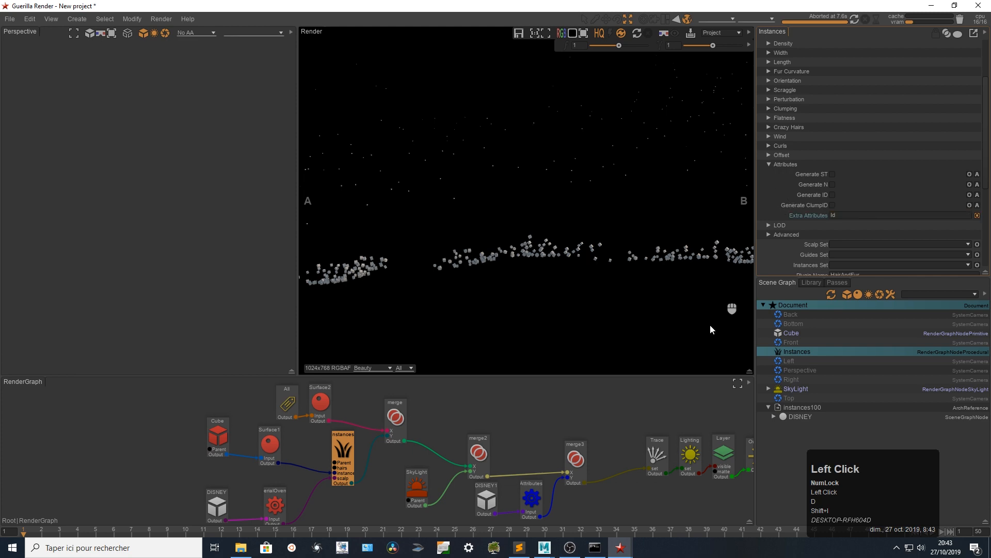
Step: Check the spelling of the point cloud's Id attribute in the Guerilla Console and return to the main window
left_click(620, 547)
left_click(661, 519)
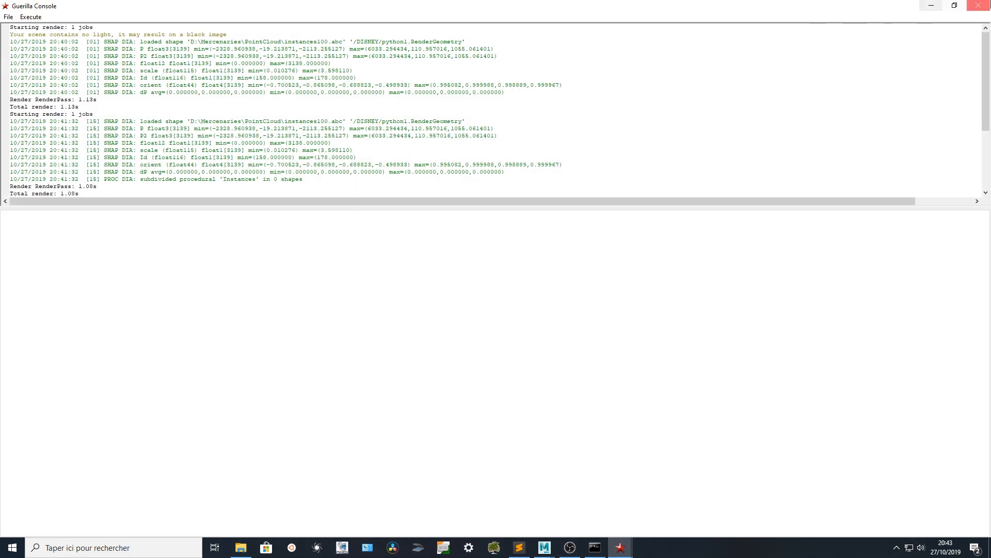
left_click(978, 6)
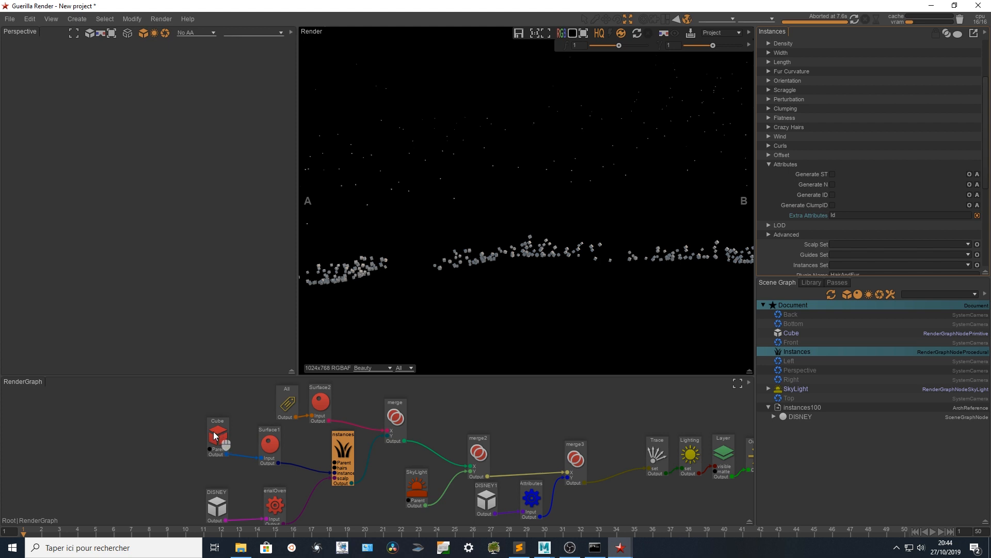
Step: Set the Attr of the TextureSwitch shader on the Surface1 node's Diffuse Color to Id
left_click(270, 443)
scroll(795, 165, "up", 3)
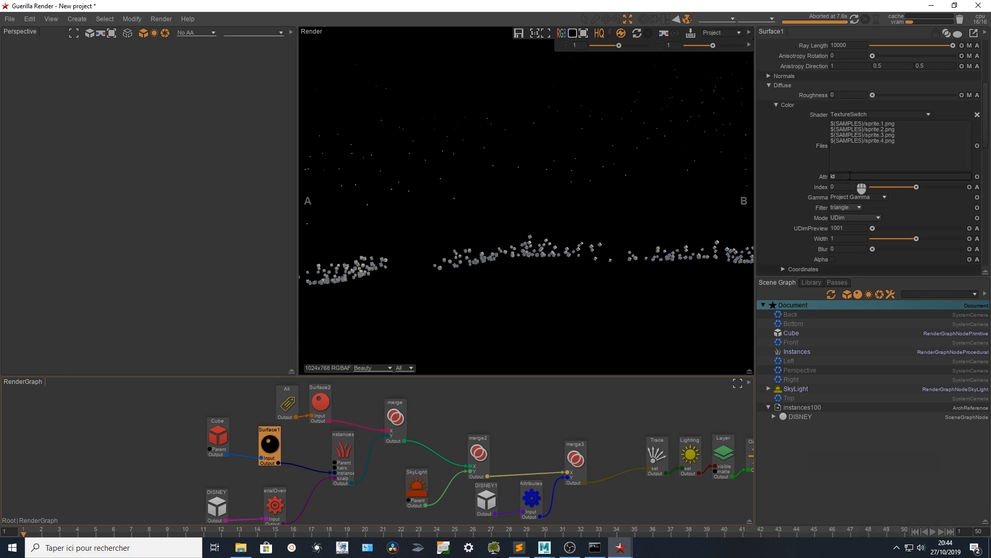
left_click(849, 176)
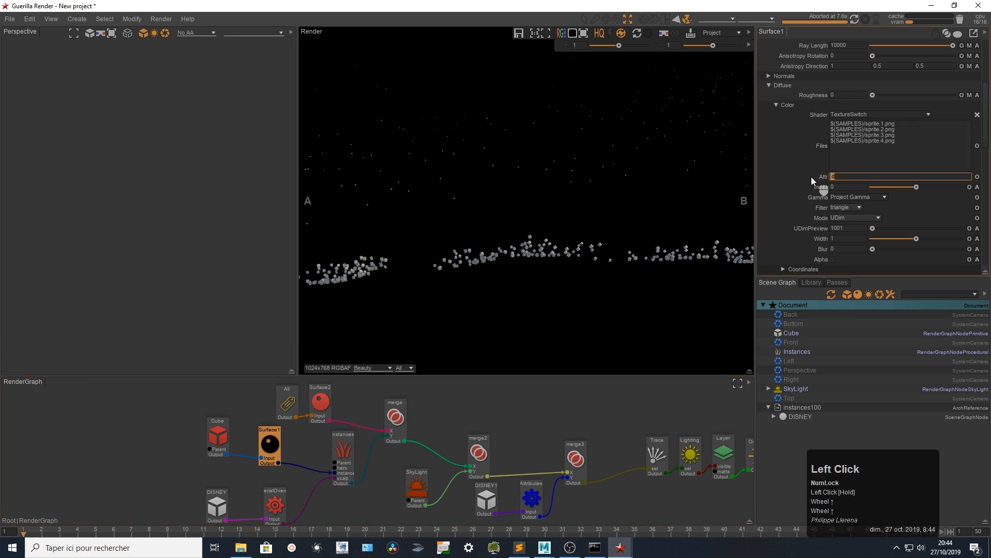
type("I")
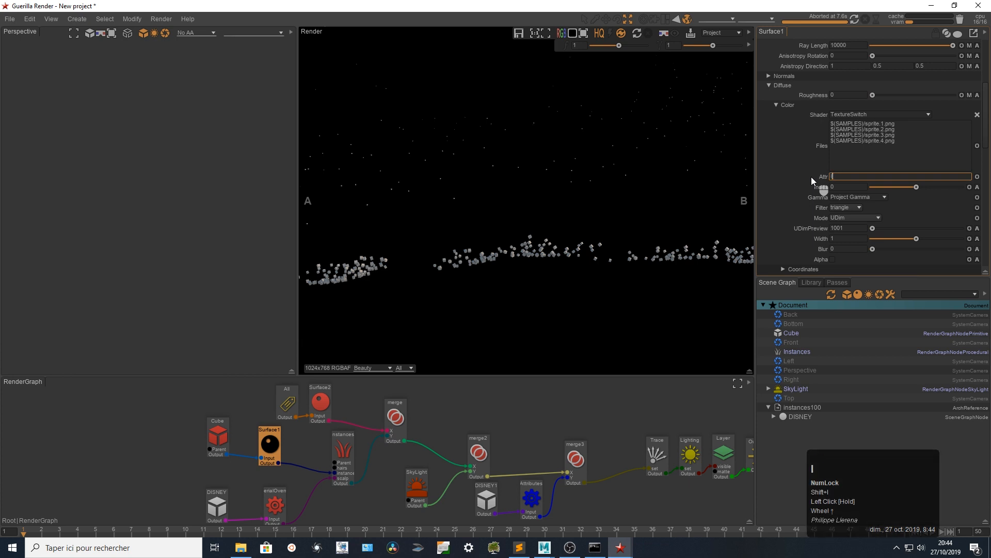
type("d")
left_click(811, 178)
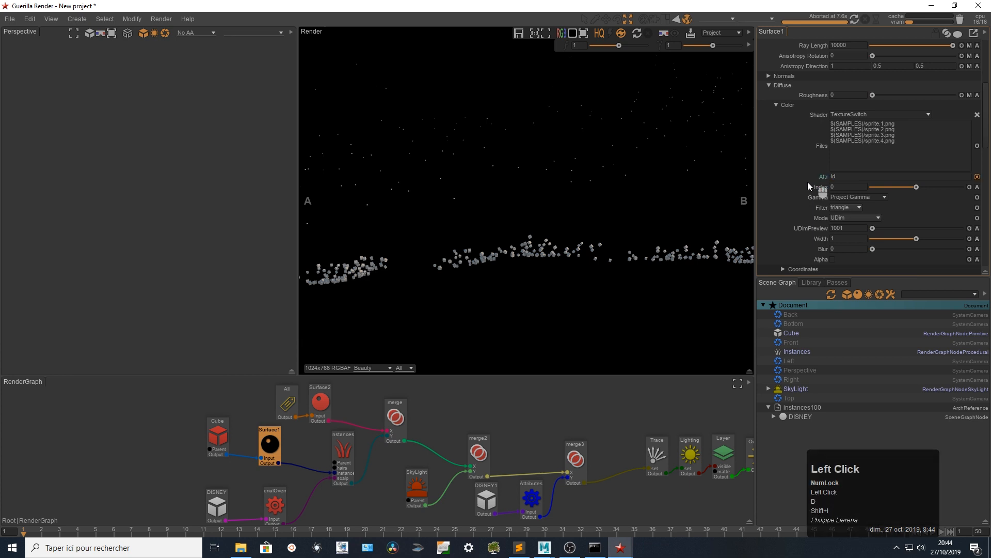
left_click(526, 553)
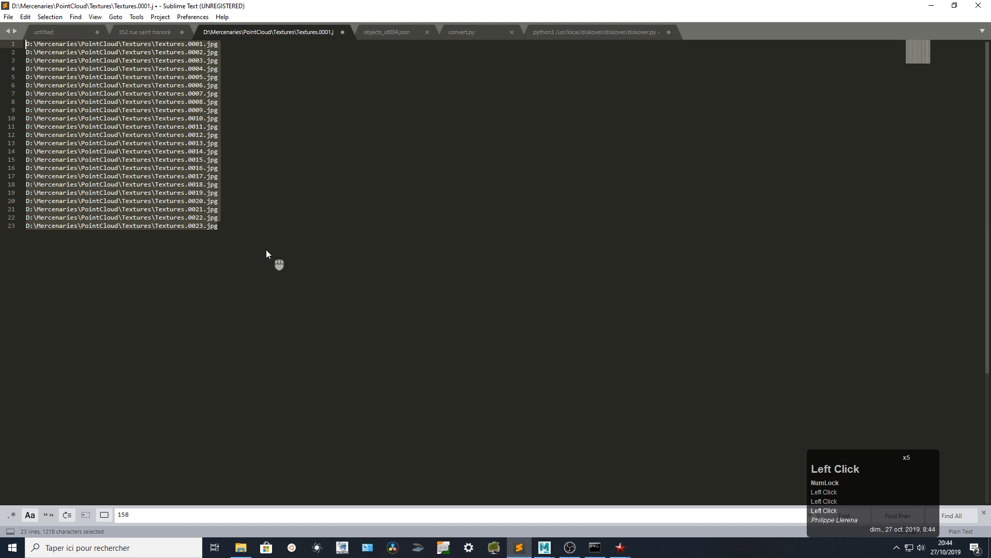
key("ctrl+a")
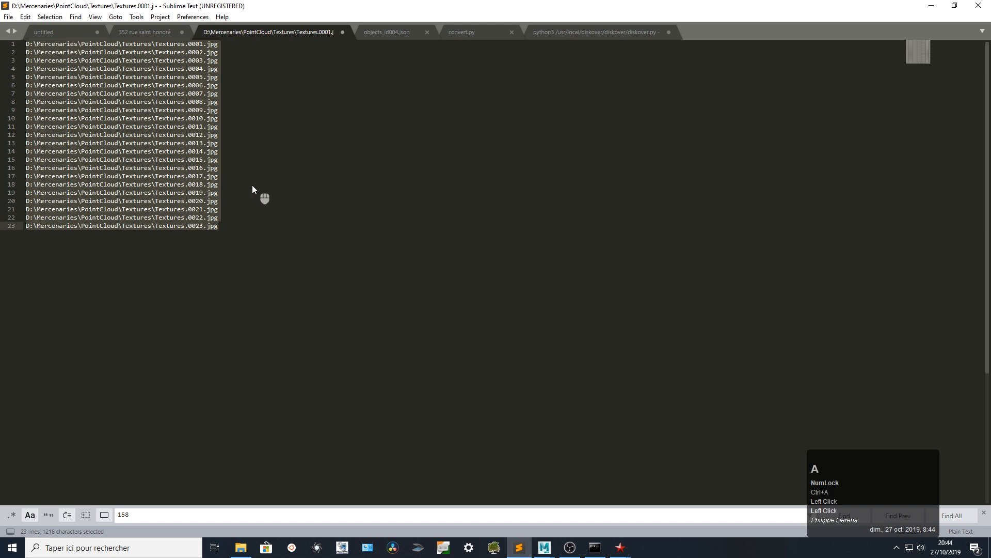
left_click(620, 548)
left_click(564, 500)
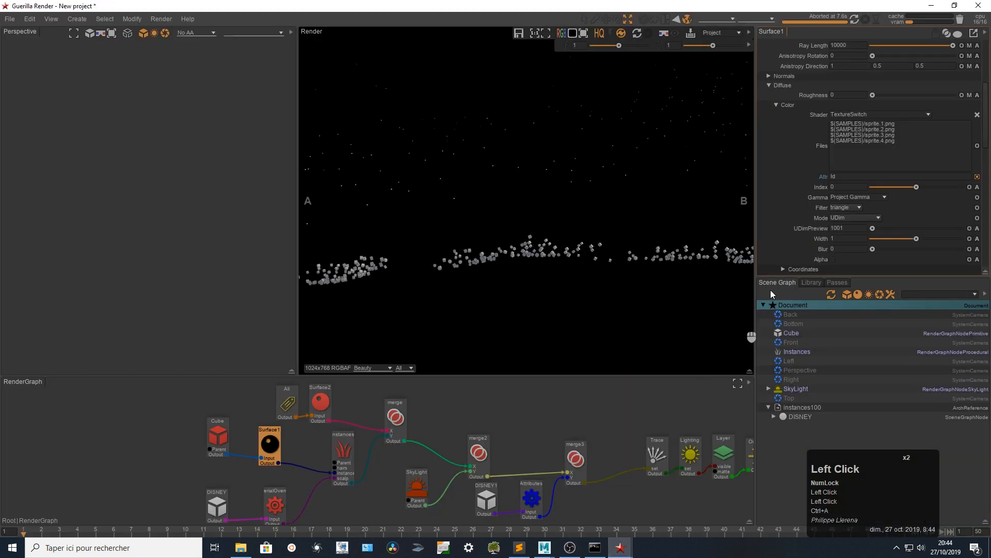
left_click_drag(905, 157, 832, 124)
type("Length")
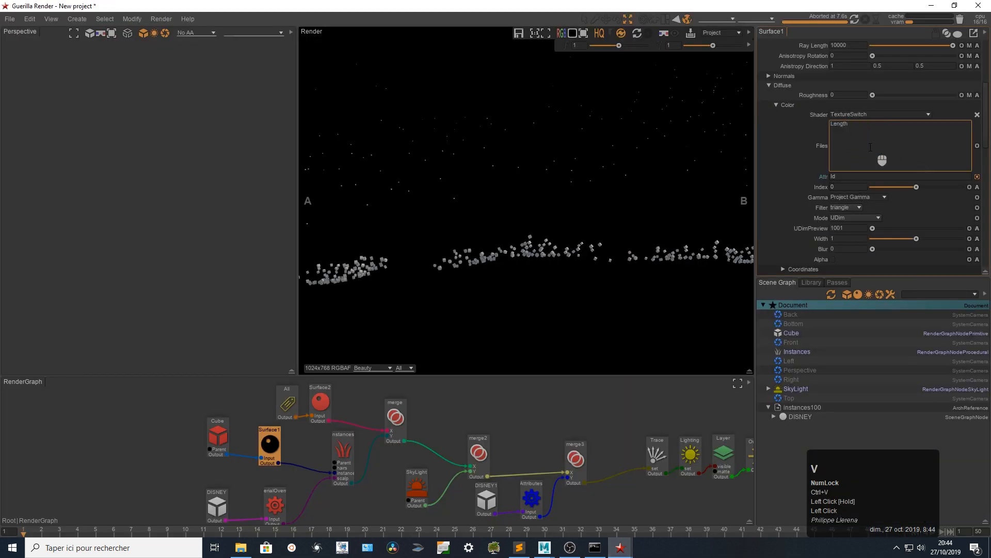
Step: Copy the paths Textures.0001.jpg to Textures.0023.jpg from Sublime Text and paste them over the TextureSwitch file list in Guerilla Render
left_click(519, 547)
key("ctrl+a")
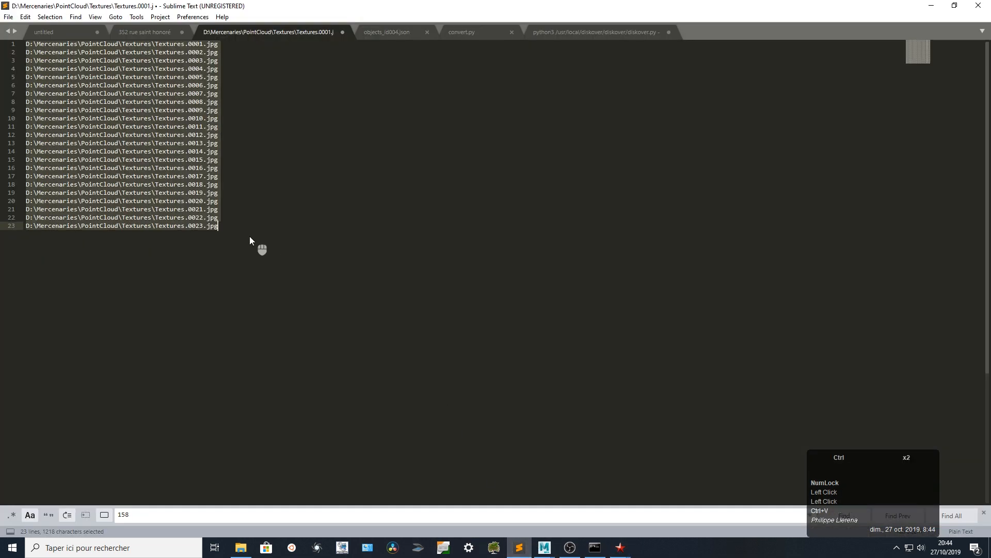
key("ctrl+c")
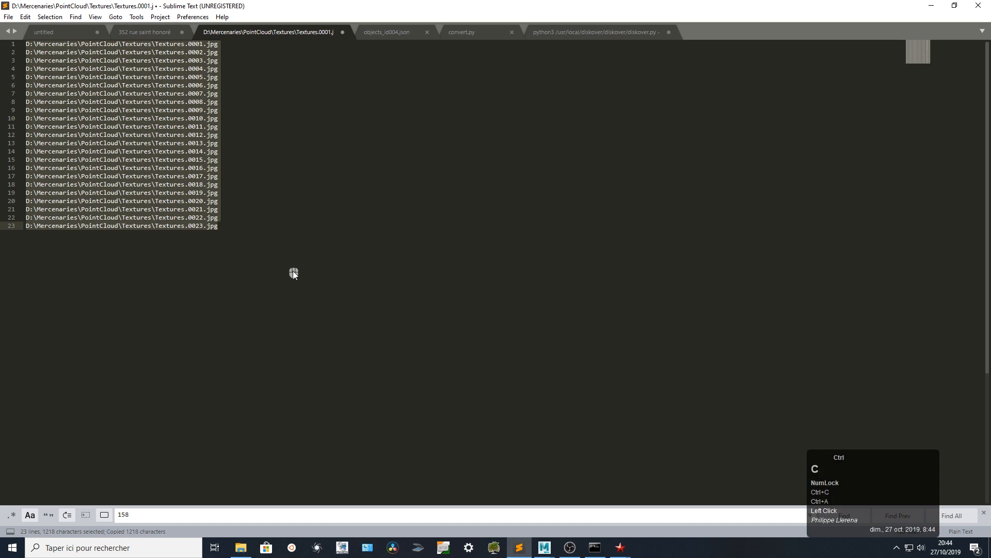
left_click(620, 547)
left_click(564, 500)
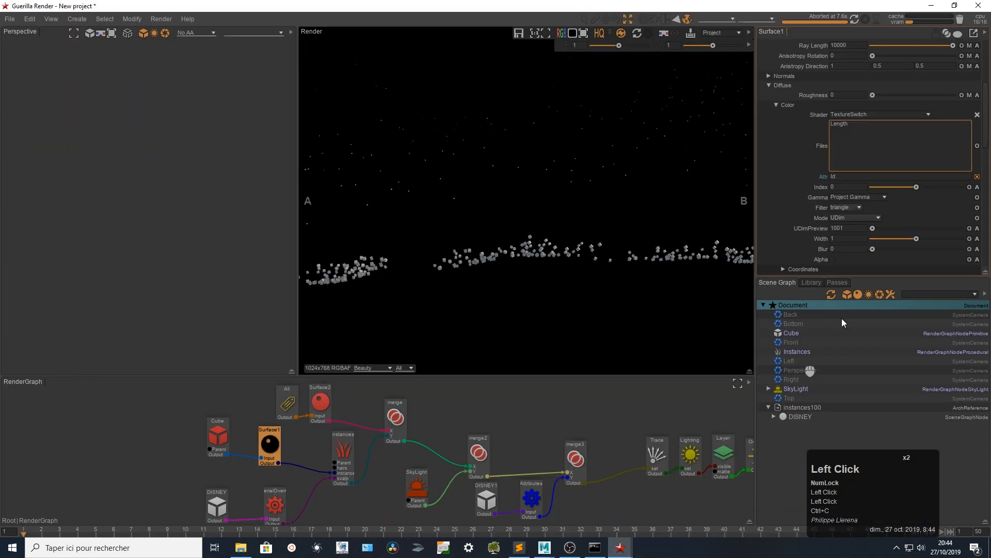
double_click(892, 150)
key("ctrl+v")
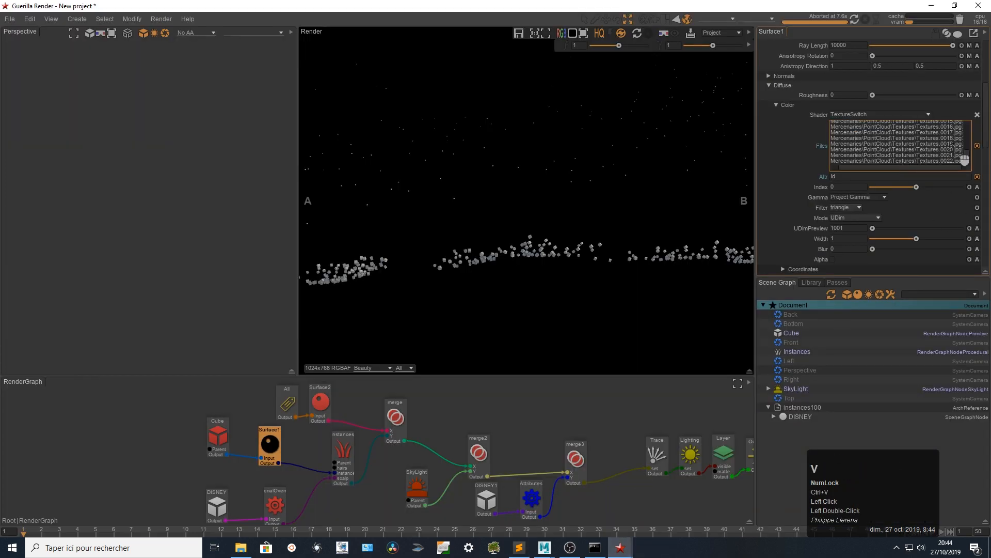
left_click(908, 168)
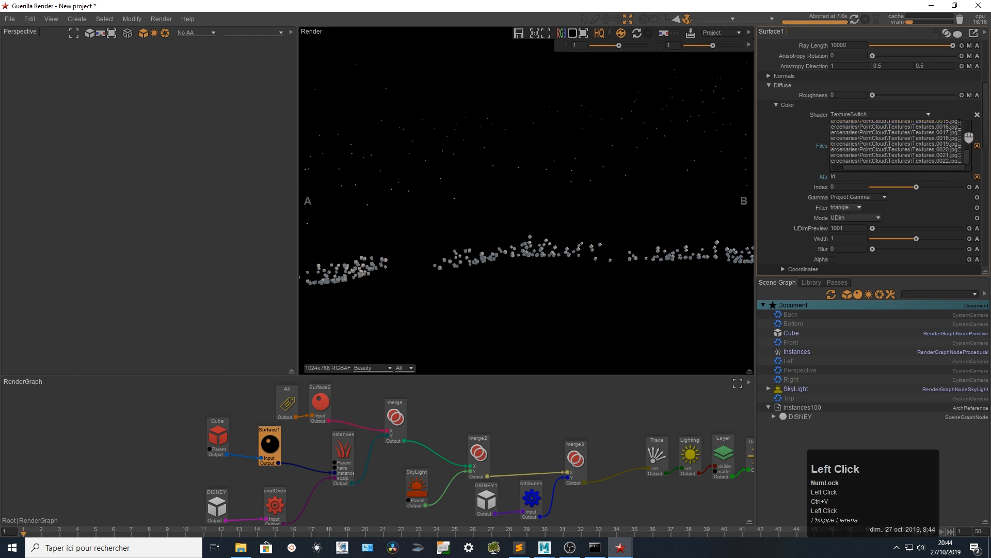
Step: Remove the stray trailing character from the end of each texture path in the TextureSwitch file list and review the paths
scroll(950, 166, "up", 2)
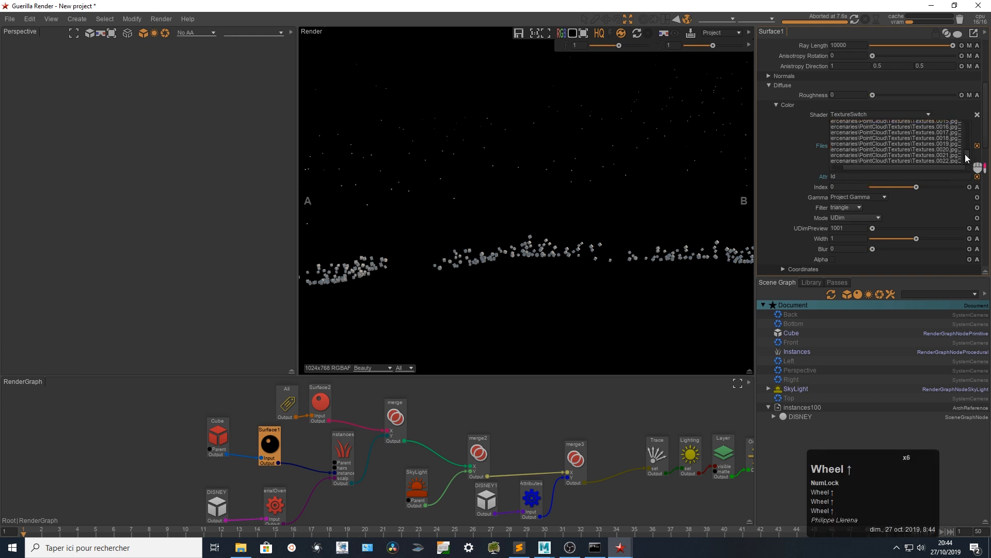
left_click_drag(967, 157, 975, 137)
left_click(961, 124)
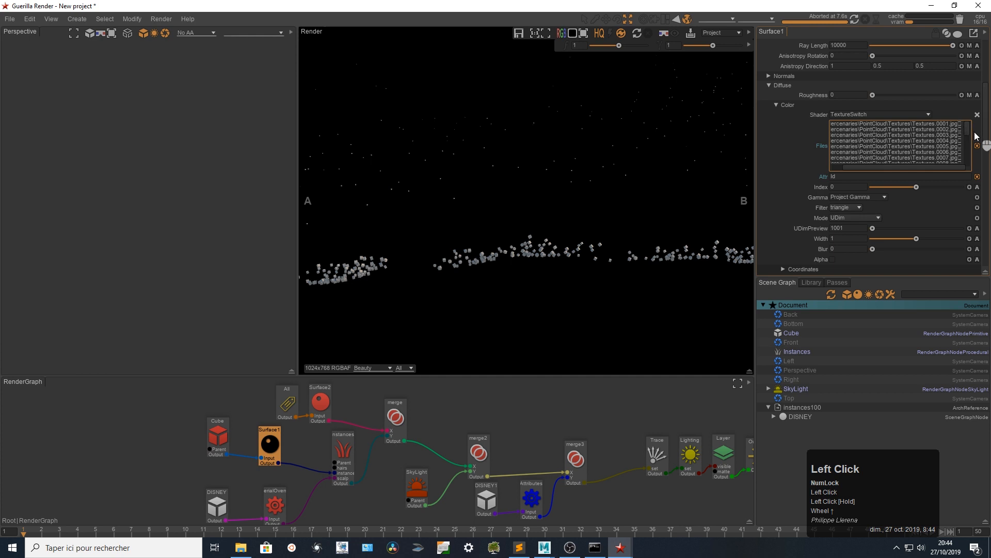
key("Delete")
key("Down")
key("Delete")
key("Down")
key("Delete")
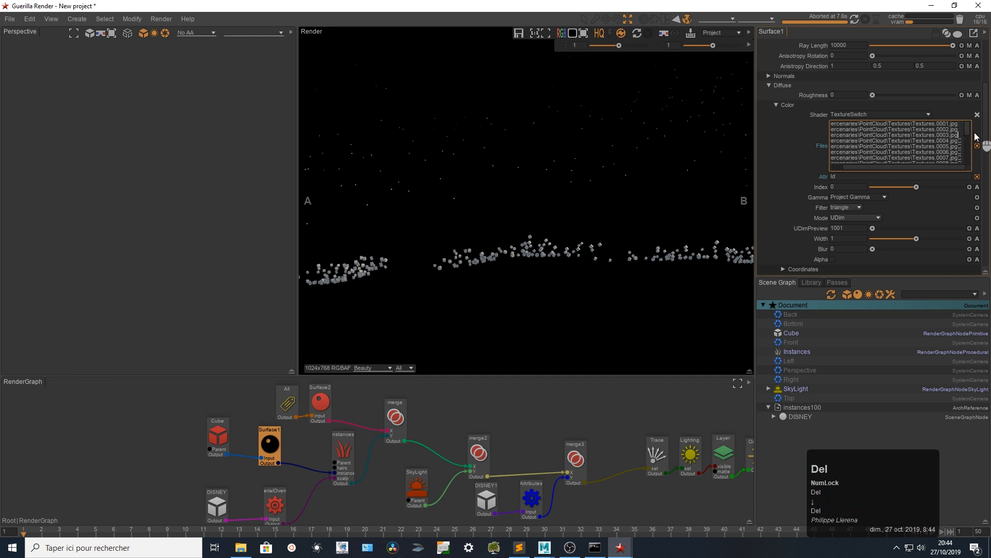
key("Down")
key("Delete")
key("Down")
key("Delete")
key("Down")
key("Delete")
key("Down")
key("Delete")
key("Down")
key("Delete")
key("Down")
key("Delete")
key("Down")
key("Delete")
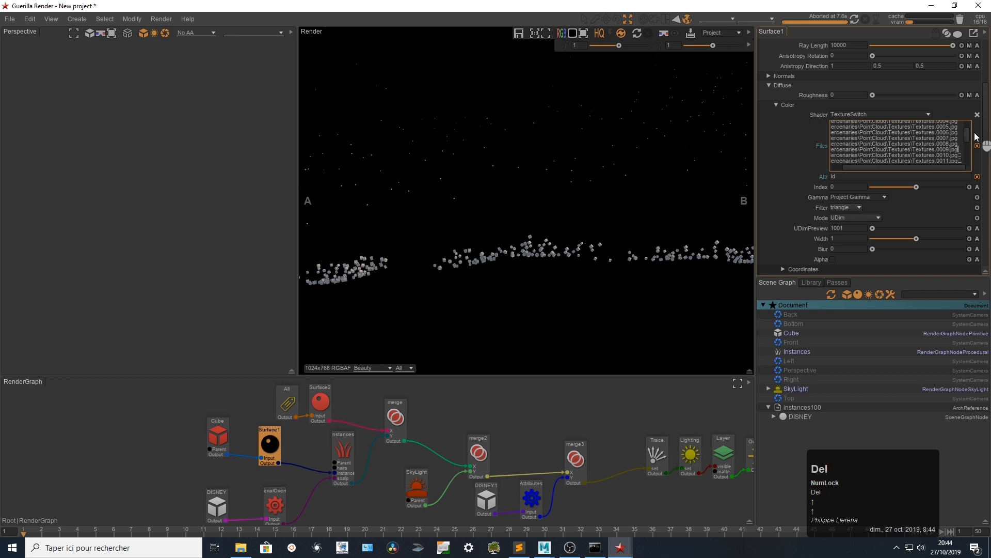
key("Down")
key("Delete")
key("Down")
key("Down")
key("Down")
key("Up")
key("Up")
key("Down")
key("Delete")
key("Down")
key("Down")
key("Down")
key("Up")
key("Up")
key("Delete")
key("Down")
key("Down")
key("Down")
key("Delete")
key("Down")
key("Down")
key("Down")
key("Delete")
key("Down")
key("Down")
key("Down")
key("Delete")
key("Down")
key("Down")
key("Down")
key("Delete")
key("Down")
key("Down")
key("Delete")
key("Down")
key("Down")
key("Down")
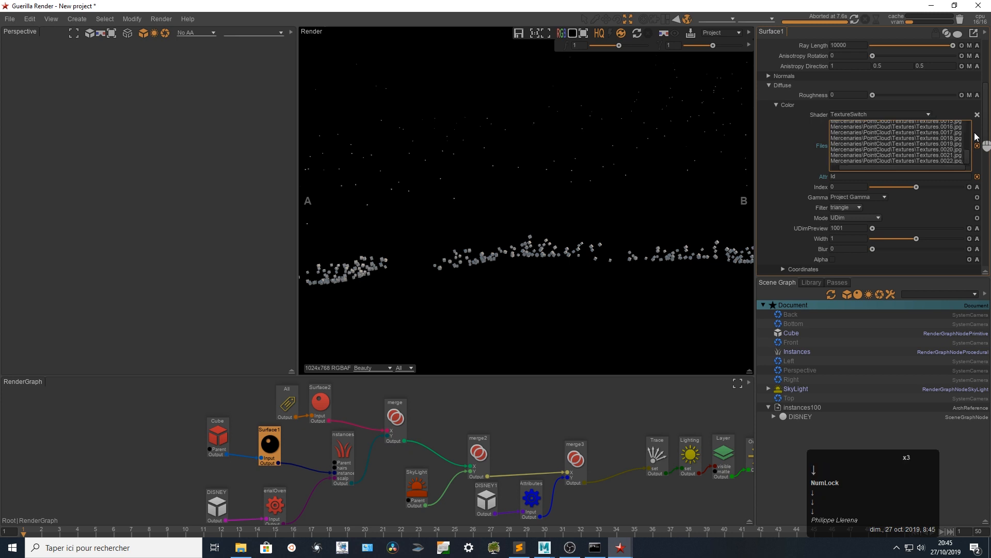
left_click_drag(949, 167, 791, 209)
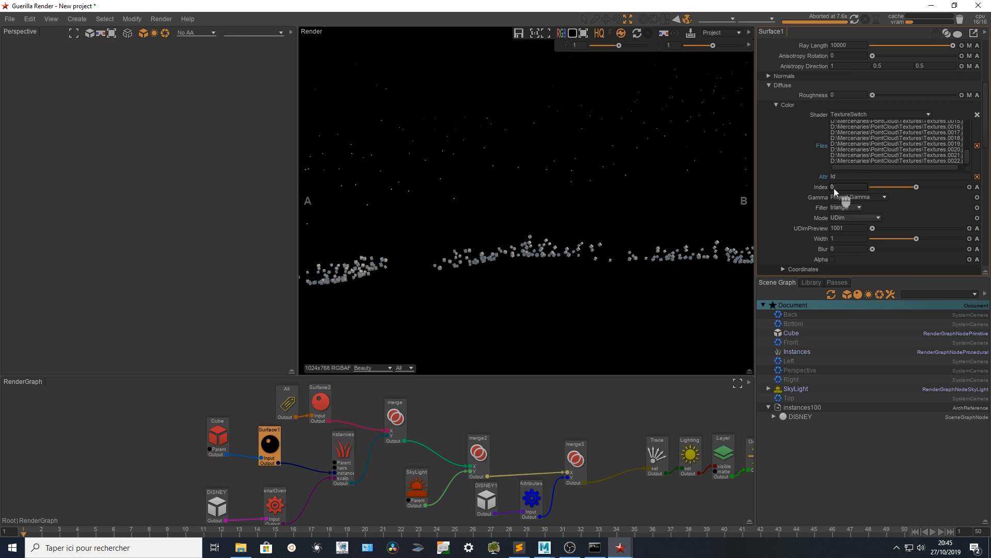
left_click_drag(965, 156, 967, 125)
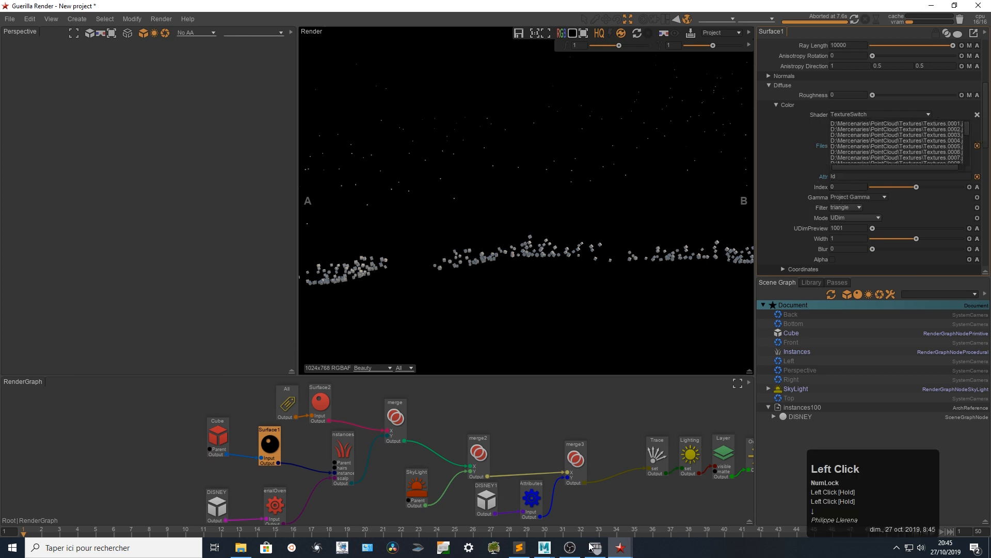
Step: Check the minimum and maximum of the Id attribute in the Guerilla Console, then return to the main window
left_click(594, 547)
left_click(663, 516)
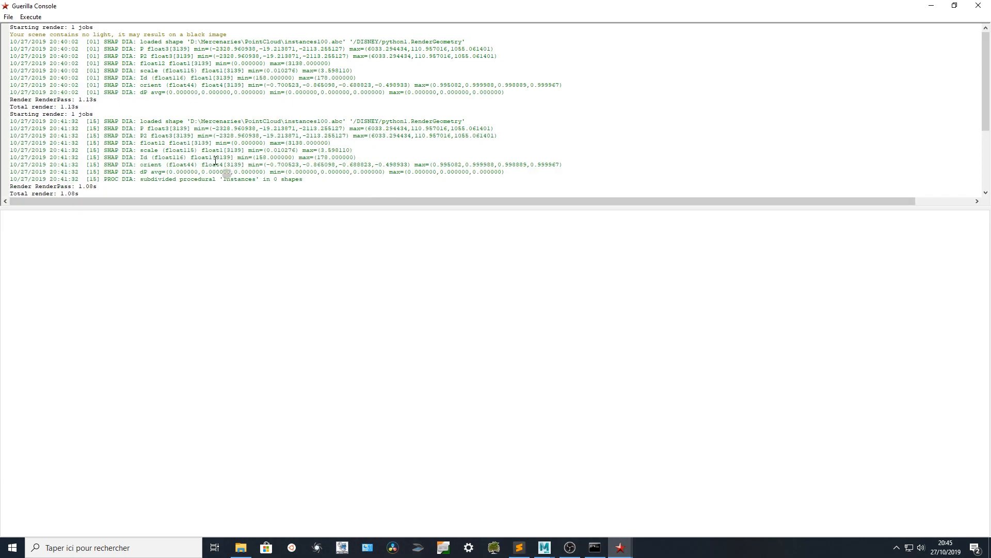
left_click_drag(255, 157, 267, 158)
left_click(933, 7)
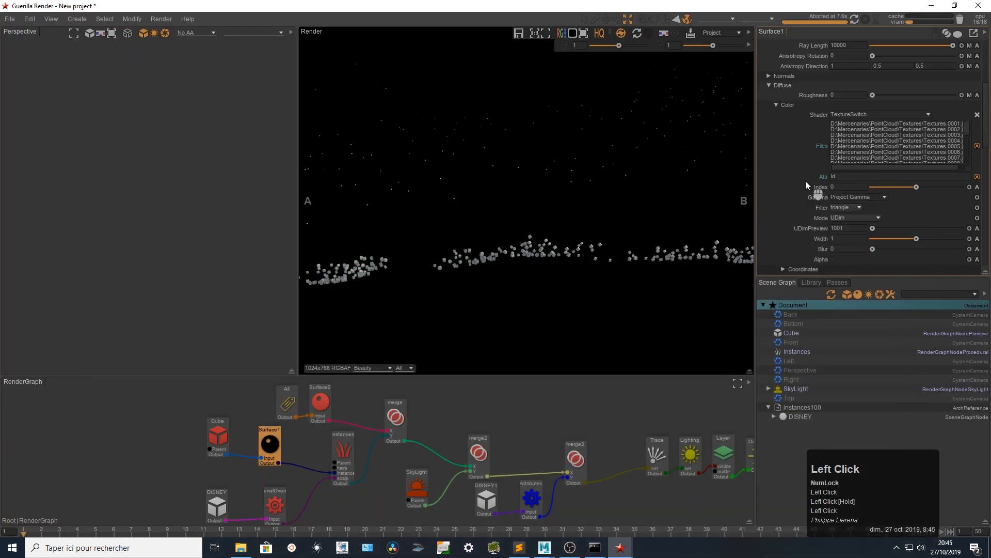
Step: Set the TextureSwitch Index to -158 and render the scene
double_click(841, 187)
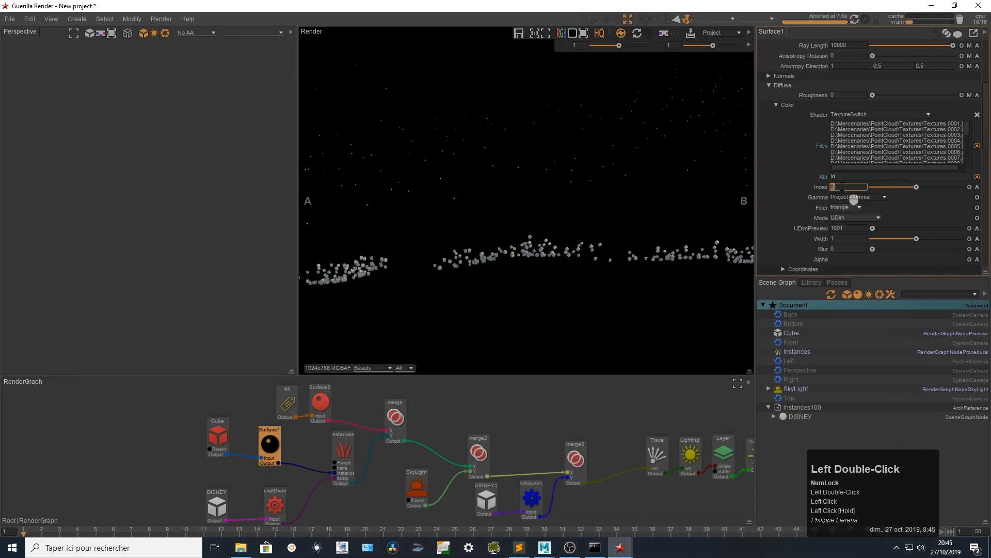
type("-158")
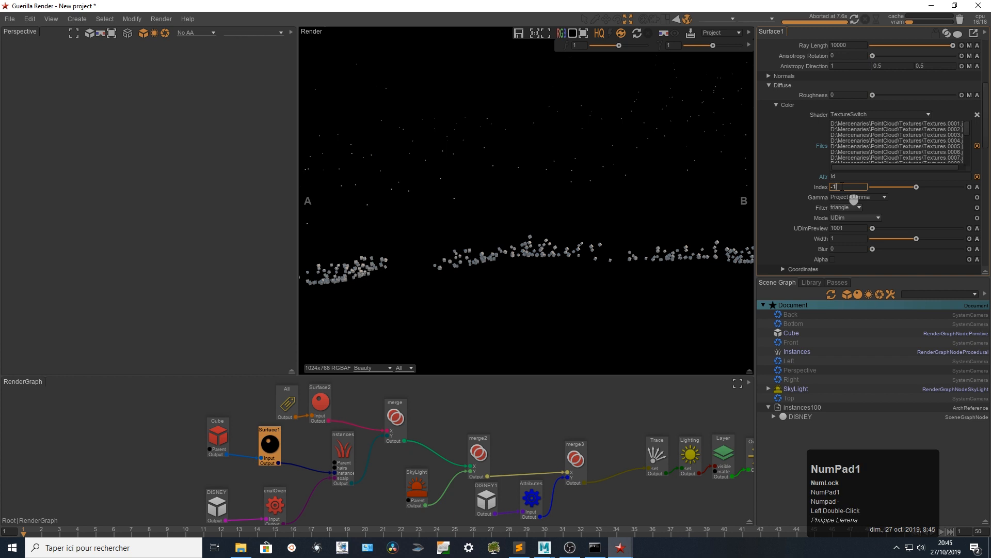
left_click(785, 156)
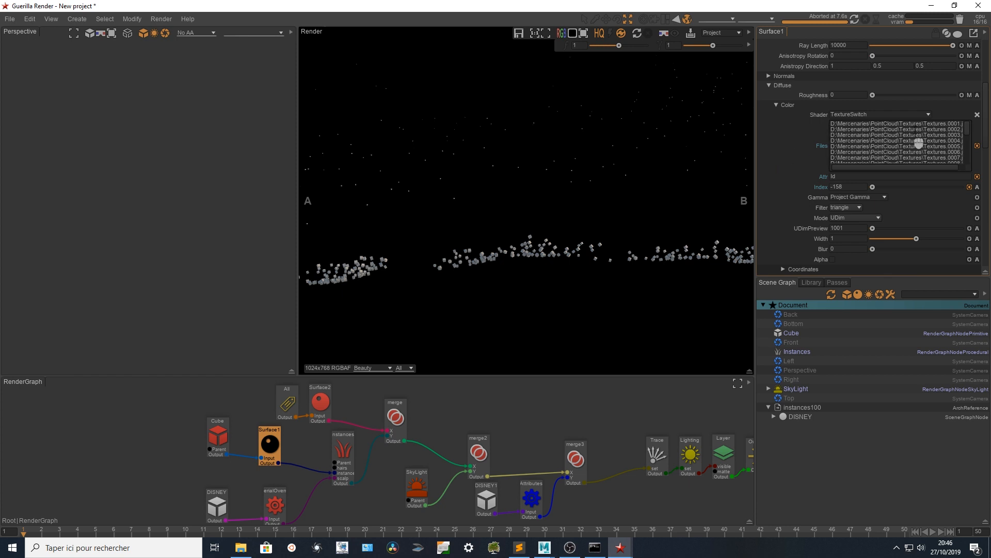
left_click(804, 165)
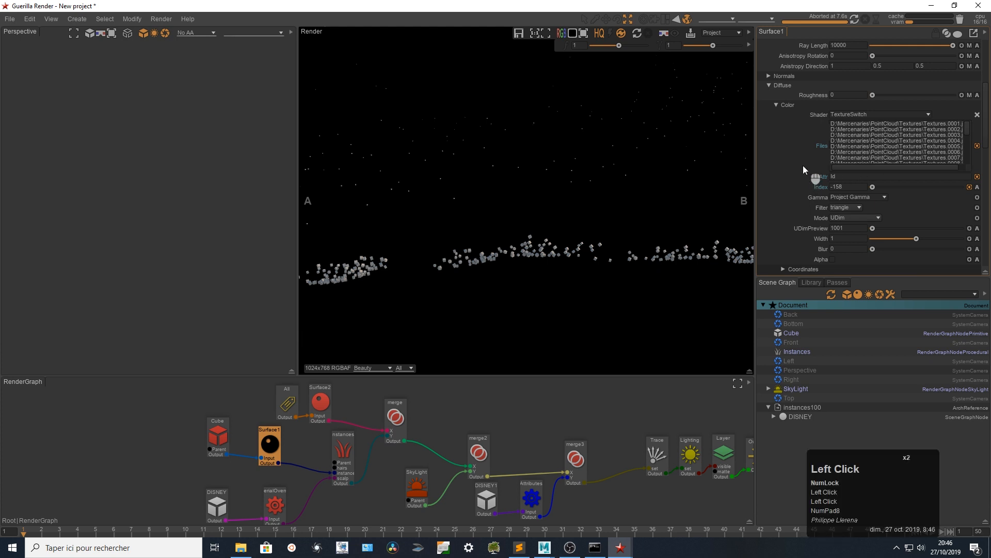
left_click(854, 20)
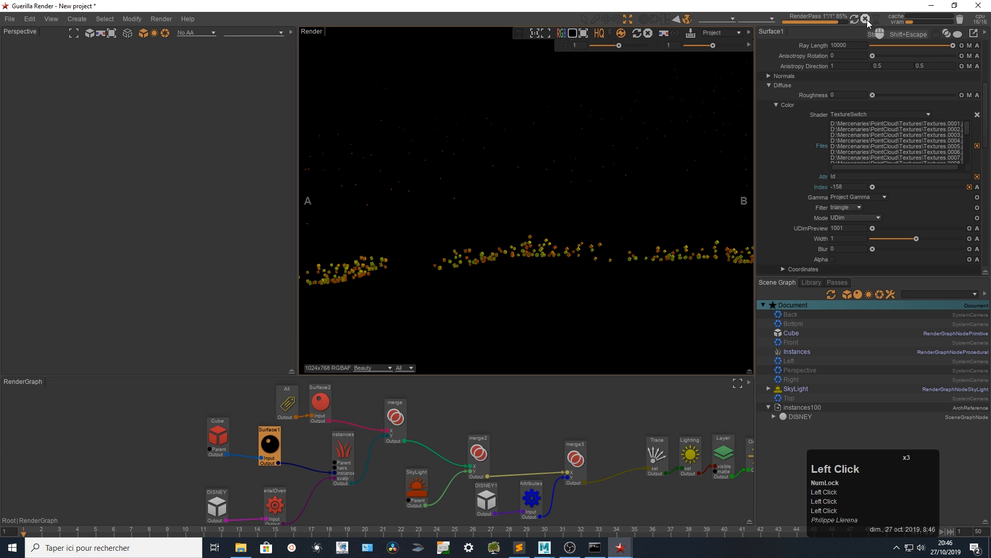
Step: Restart the render and examine the textured cube instances along the point cloud from closer and different viewpoints
left_click(866, 19)
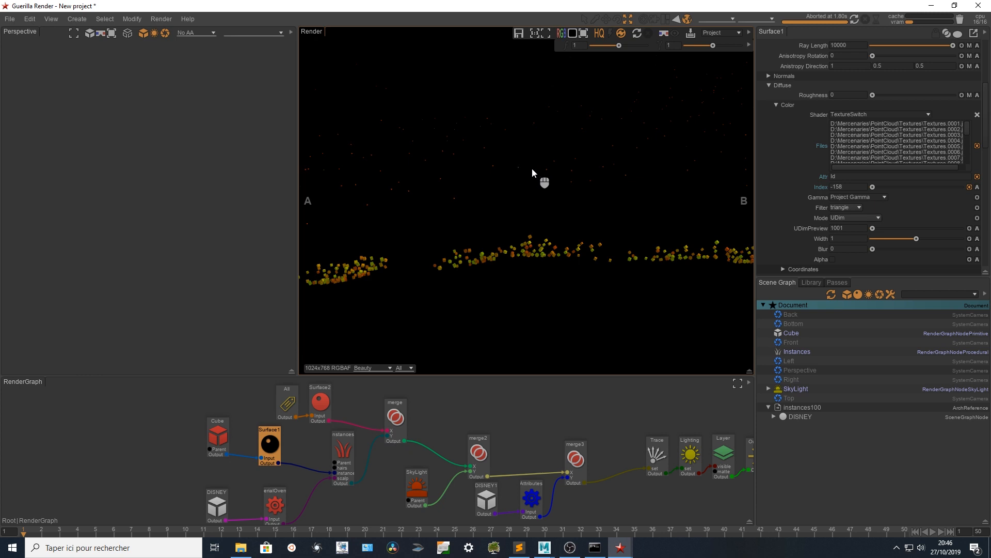
right_click(227, 158)
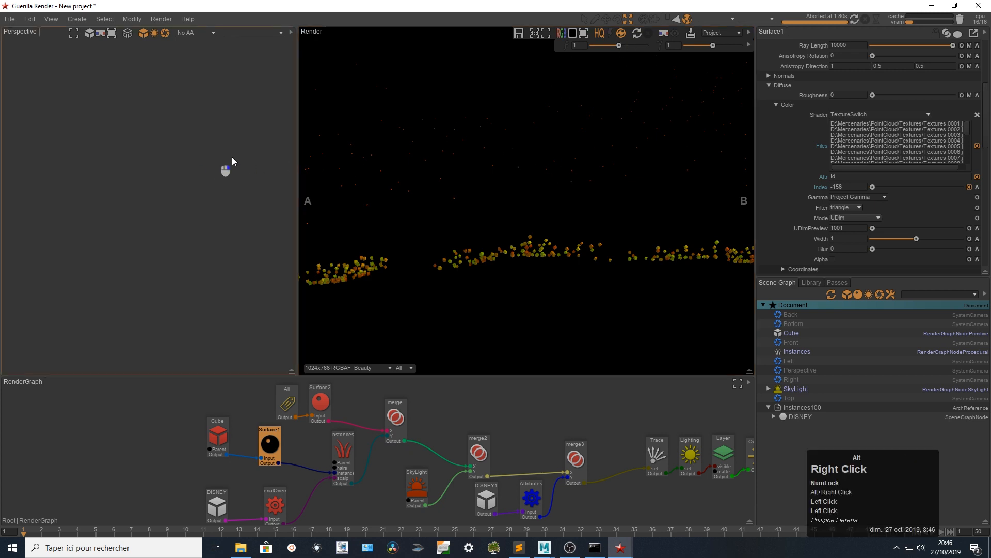
left_click(854, 21)
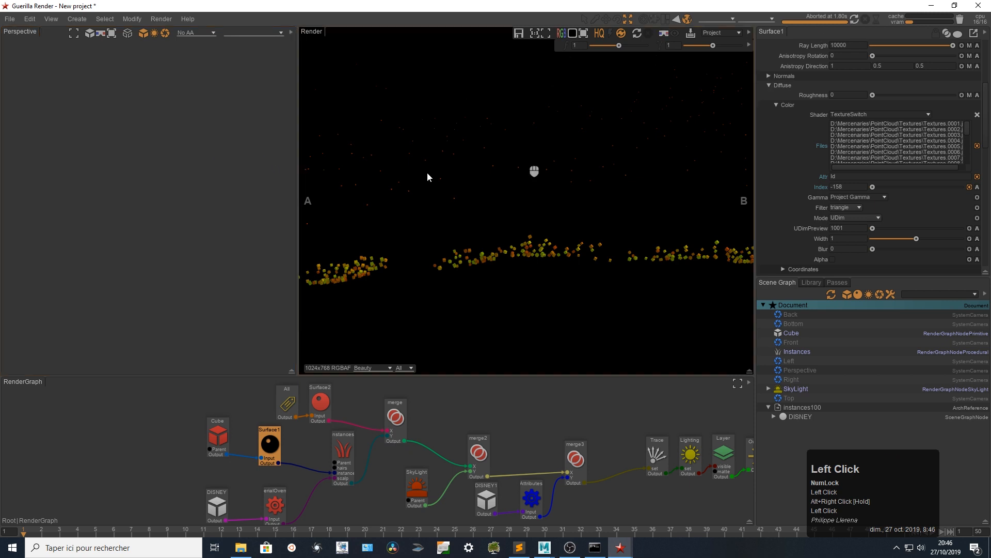
right_click_drag(142, 161, 156, 136, "alt")
mouse_move(156, 137)
middle_mouse_down("alt")
mouse_move(147, 165)
mouse_move(146, 135)
middle_mouse_up("alt")
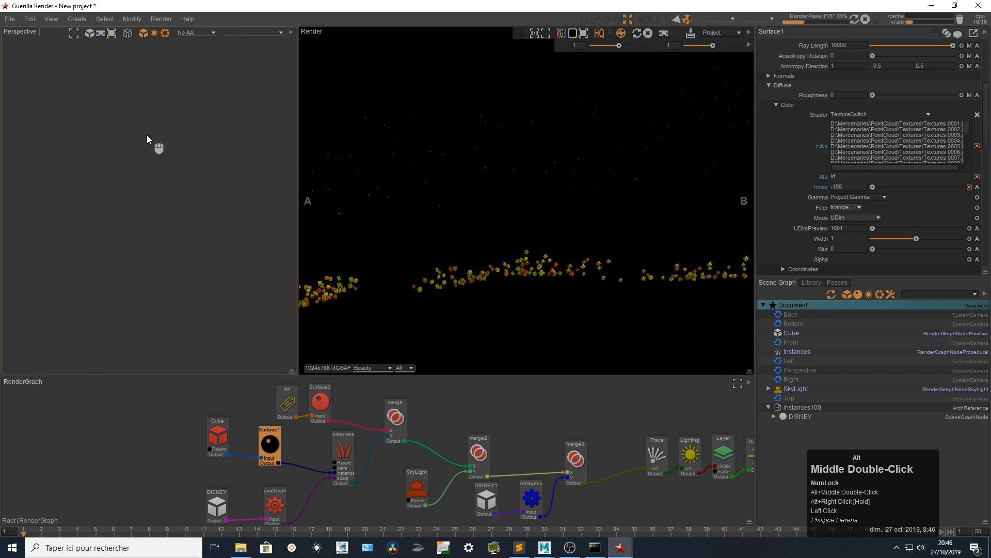
right_click_drag(146, 135, 159, 178, "alt")
right_click_drag(42, 182, 79, 175, "alt")
right_click_drag(207, 168, 39, 181, "alt")
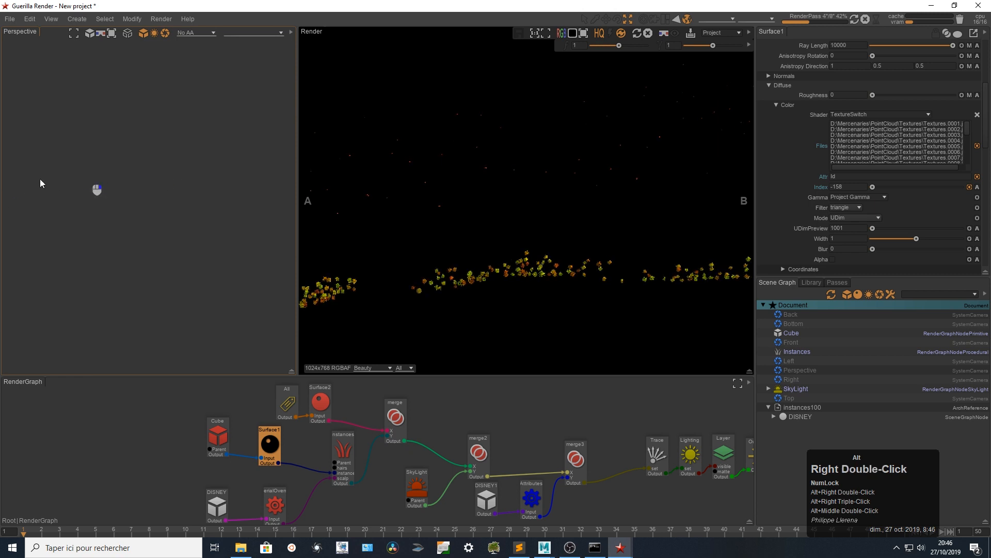
right_click_drag(244, 155, 52, 171, "alt")
right_click_drag(186, 160, 93, 182, "alt")
left_click_drag(96, 184, 156, 238, "alt")
right_click_drag(157, 237, 259, 238, "alt")
middle_click_drag(259, 239, 141, 187, "alt")
right_click_drag(142, 187, 147, 187, "alt")
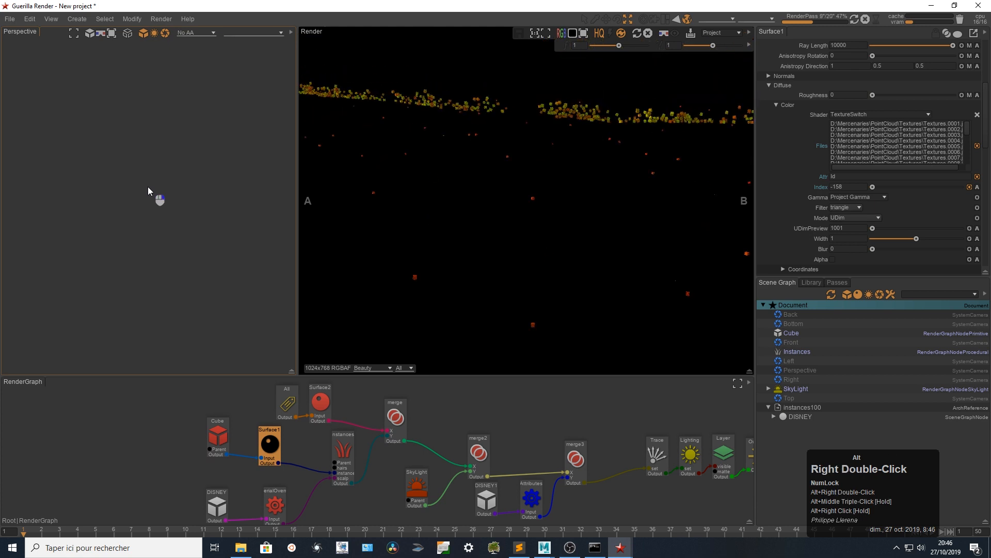
Step: Set the Absolute Length of the Instances node to 5 in its Length attributes
left_click(336, 455)
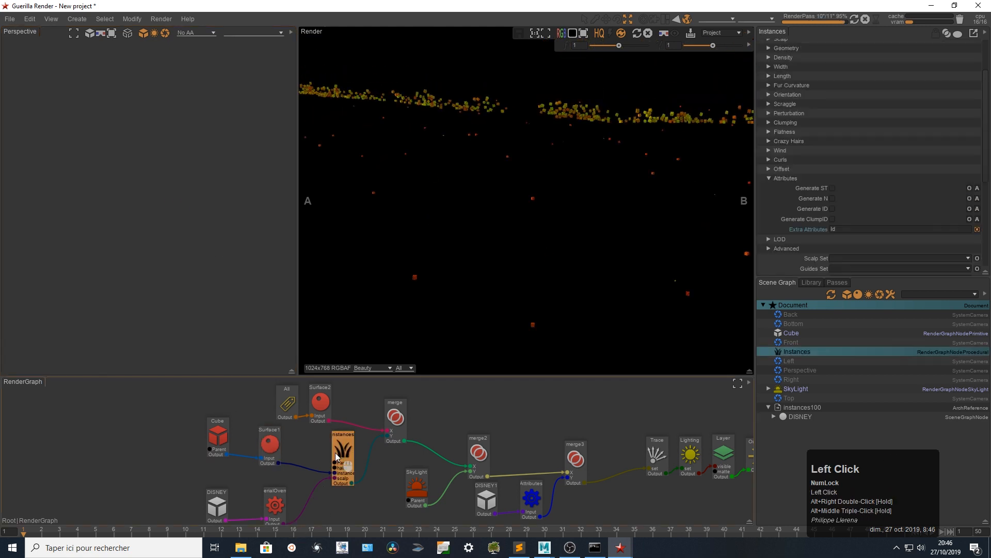
left_click(783, 179)
left_click(792, 90)
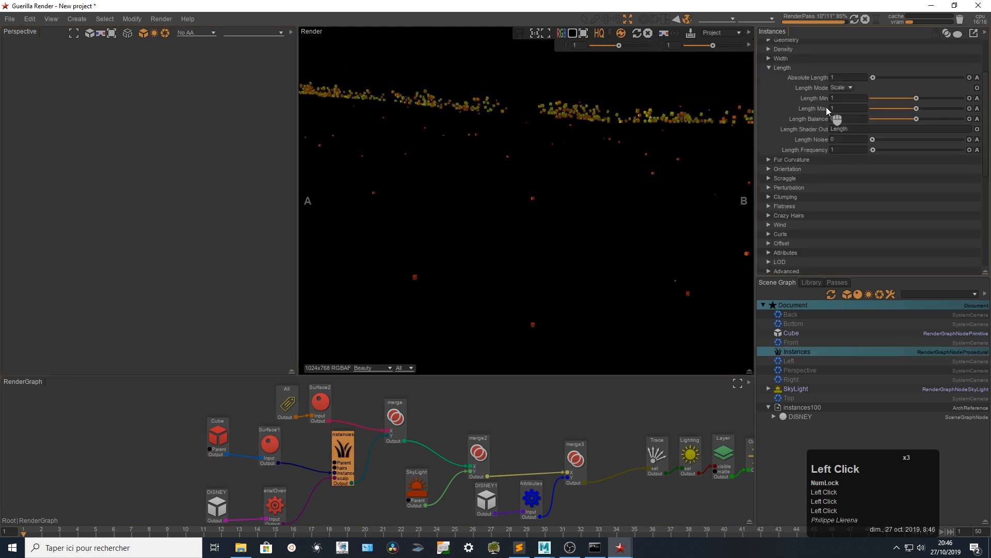
double_click(845, 77)
type("5")
key("KP_Enter")
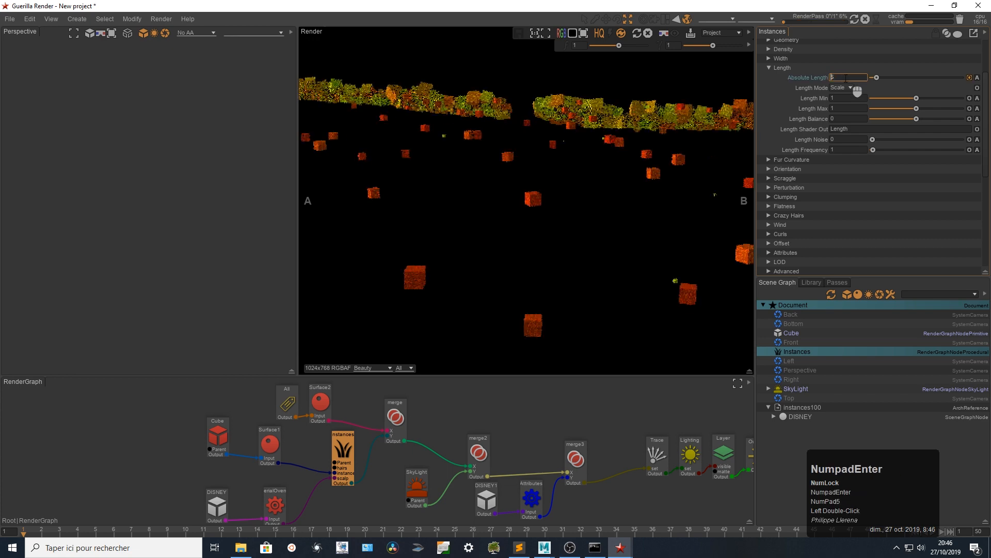
Step: Examine the size and texture variation of the cube instances from close and distant viewpoints, and stop the render
right_click(152, 149, "alt")
left_click_drag(152, 150, 117, 181, "alt")
right_click_drag(117, 181, 151, 173, "alt")
middle_click_drag(151, 173, 195, 146, "alt")
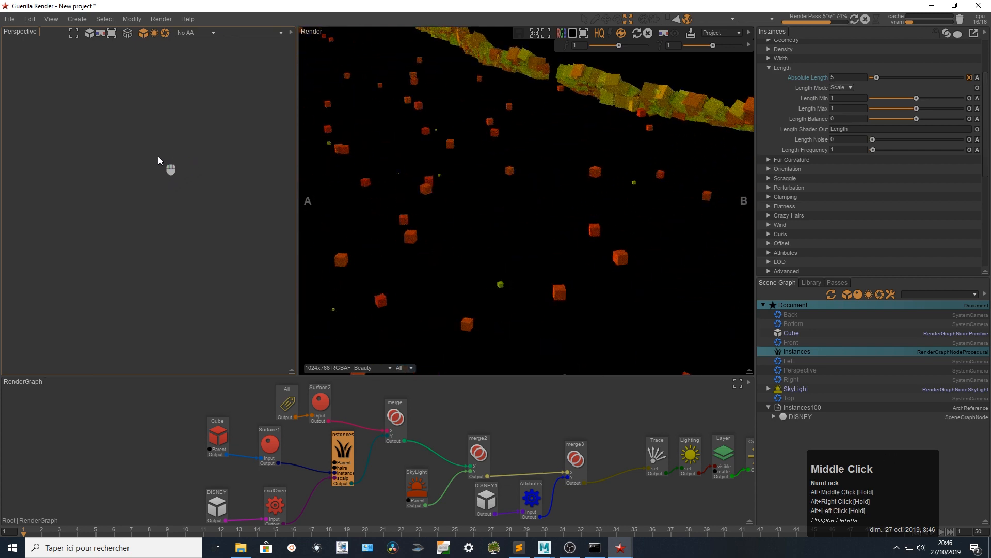
mouse_move(163, 157)
right_mouse_down("alt")
mouse_move(215, 155)
mouse_move(159, 168)
right_mouse_up("alt")
left_click_drag(240, 193, 142, 171, "alt")
middle_click_drag(141, 170, 186, 209, "alt")
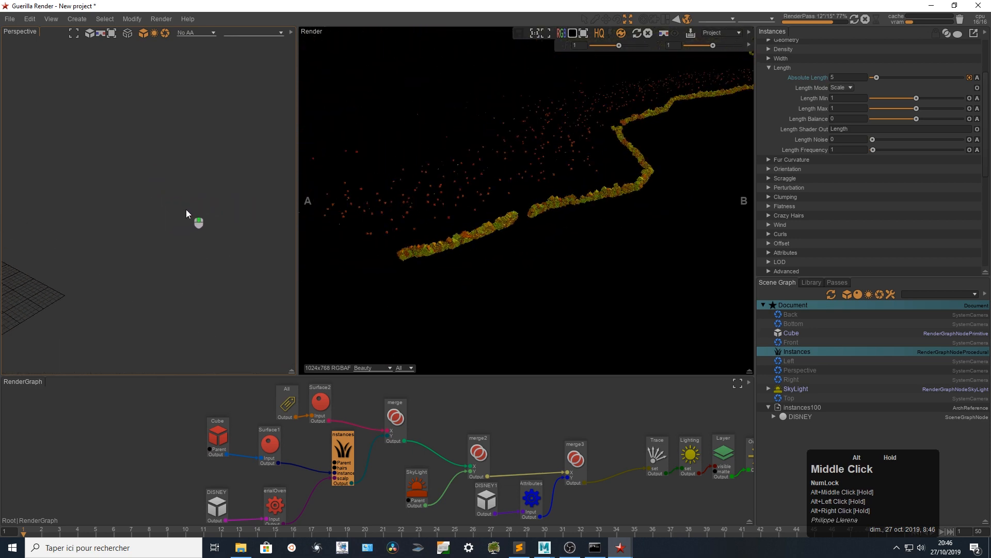
right_click_drag(186, 209, 139, 210, "alt")
middle_click_drag(139, 210, 179, 207, "alt")
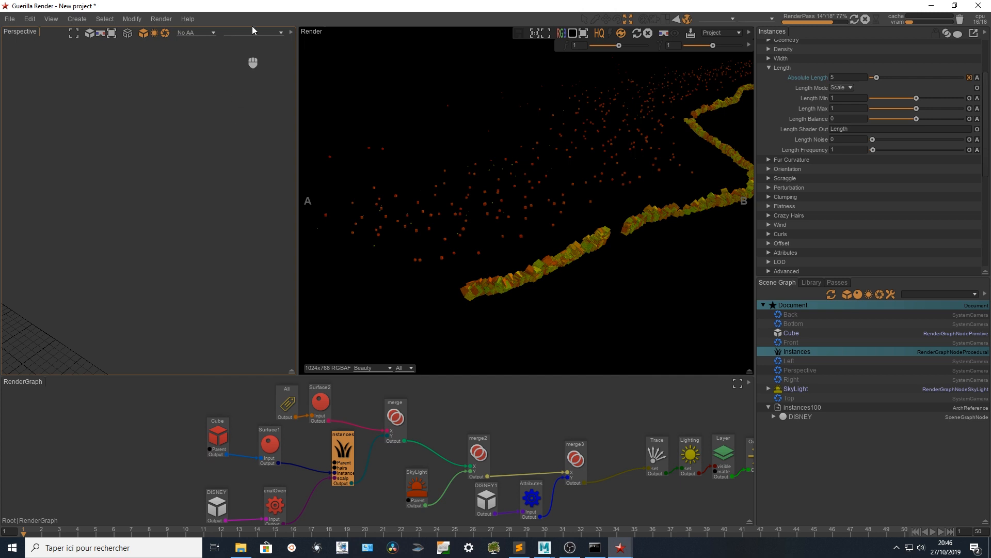
left_click(866, 19)
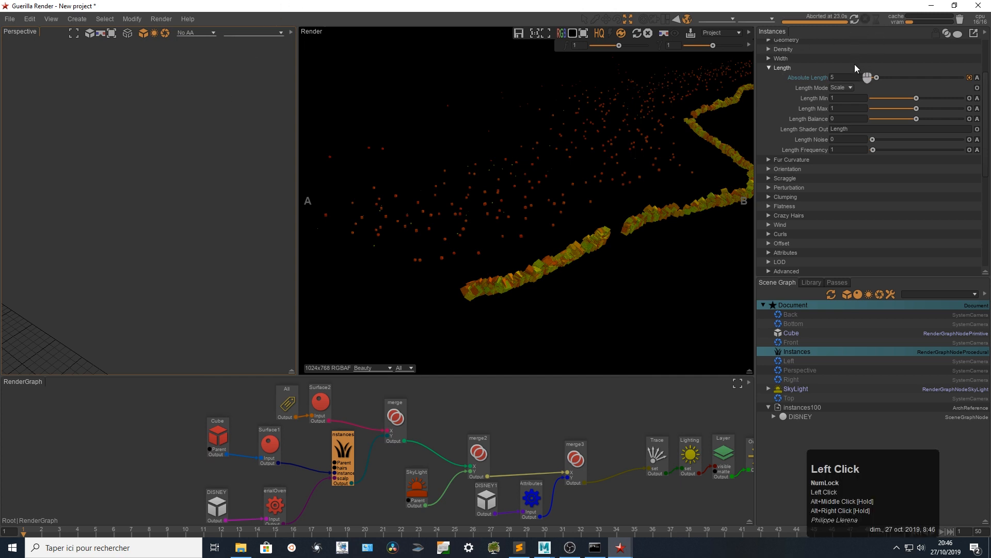